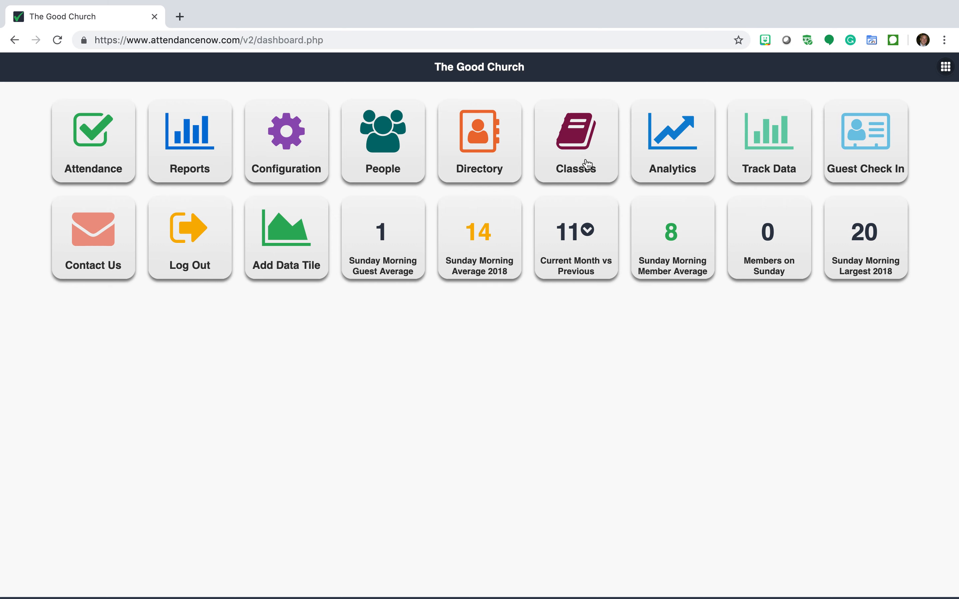
# Open the Classes area and add an existing person as a participant in the Finding Truth class
pyautogui.click(588, 165)
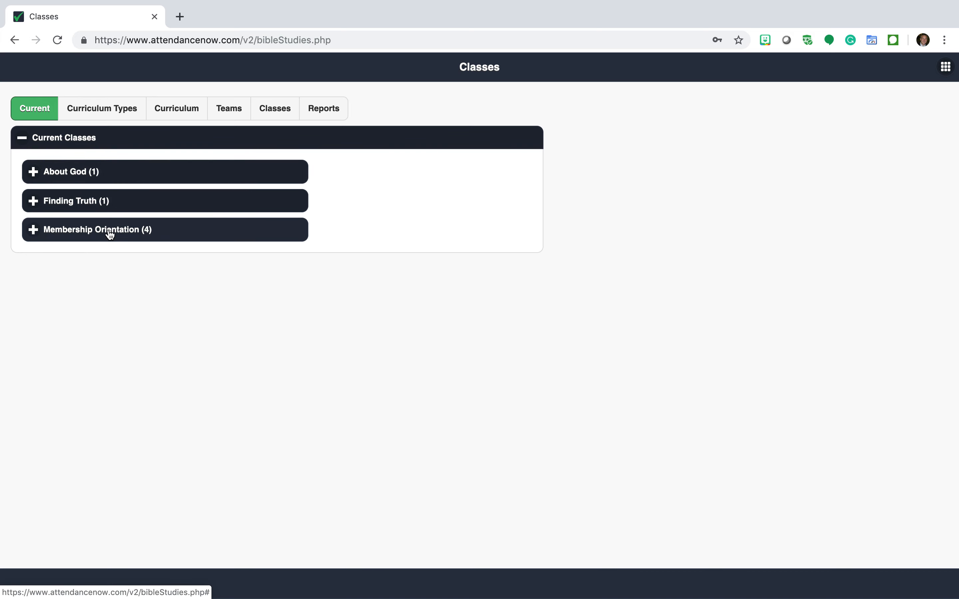
pyautogui.click(103, 178)
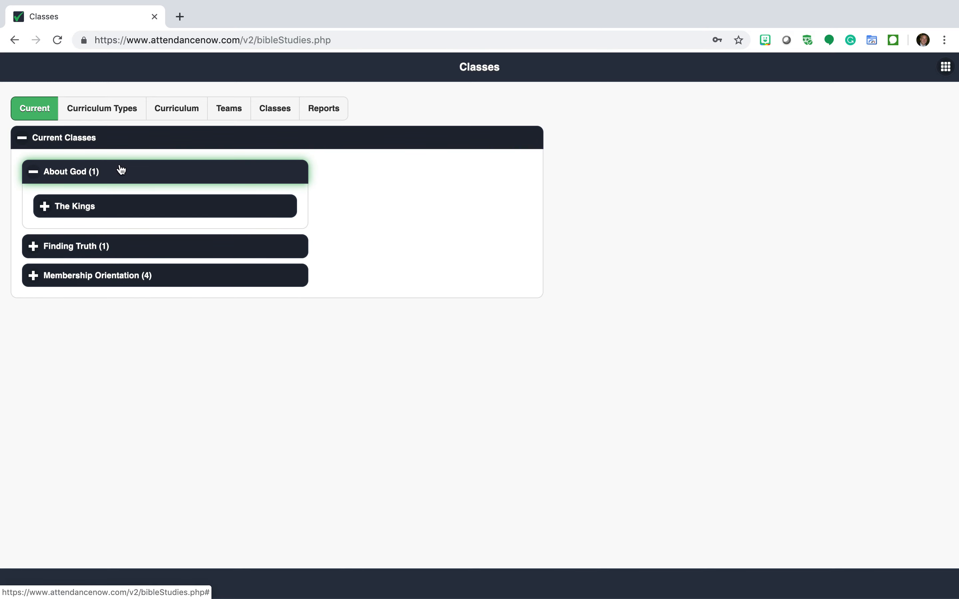
pyautogui.click(110, 179)
pyautogui.click(96, 204)
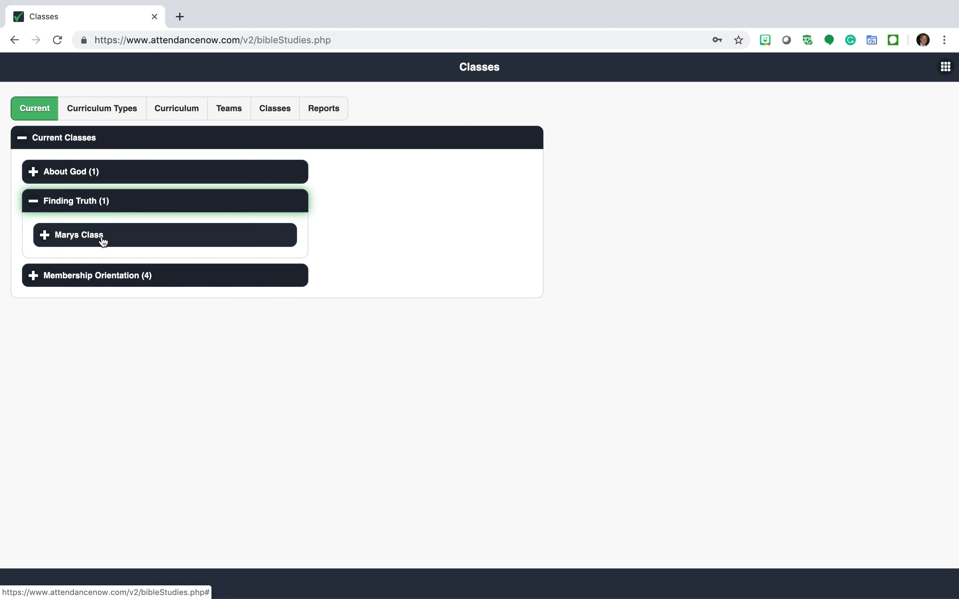
pyautogui.click(118, 237)
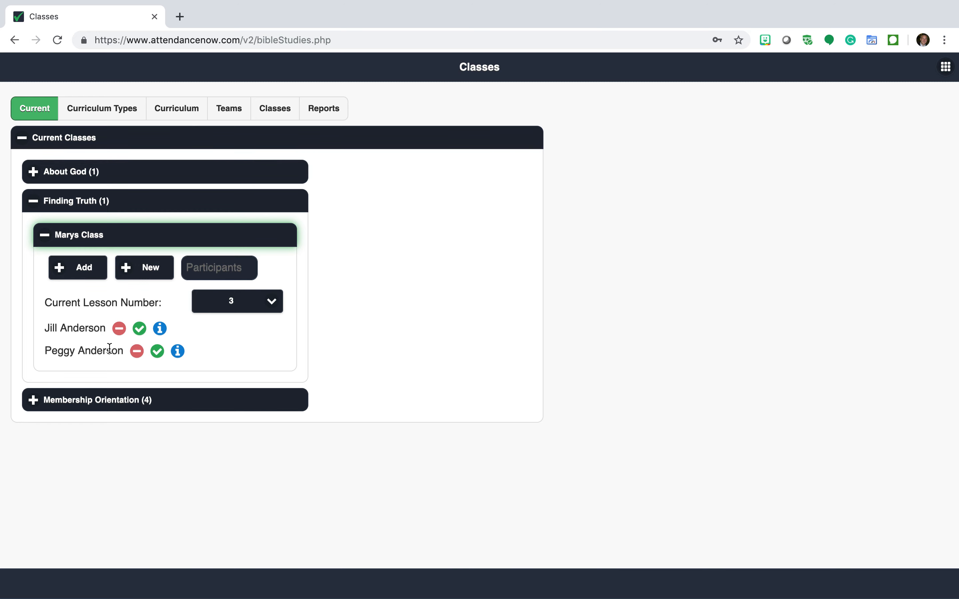
pyautogui.click(82, 272)
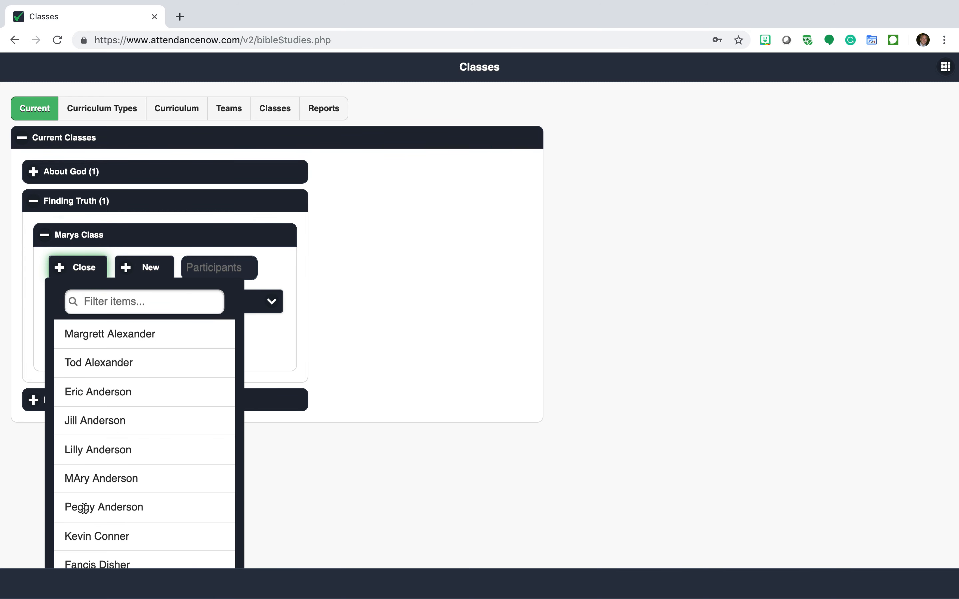
pyautogui.click(78, 535)
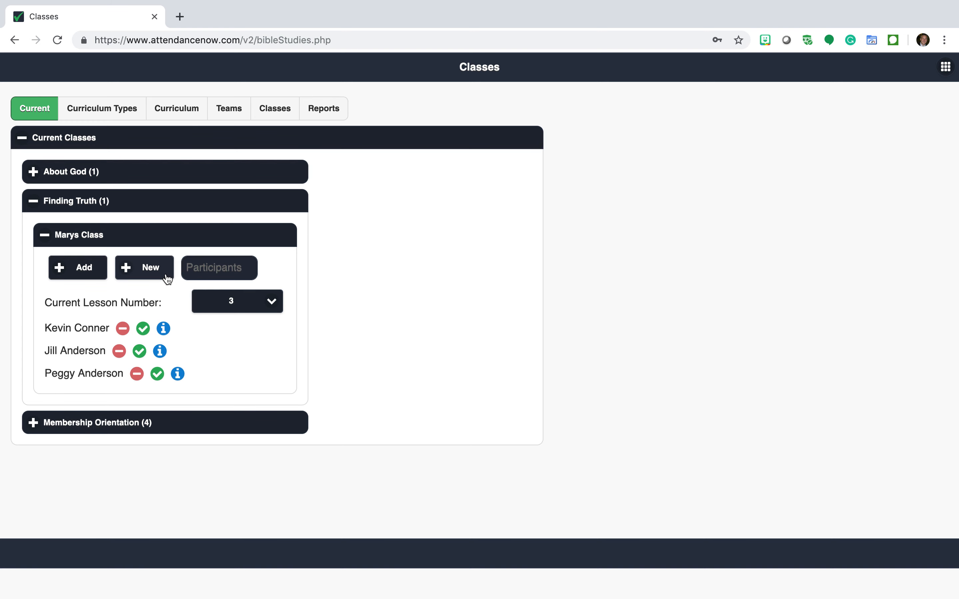
# Look at the new-participant form and set the Finding Truth class's current lesson number to 2
pyautogui.click(152, 274)
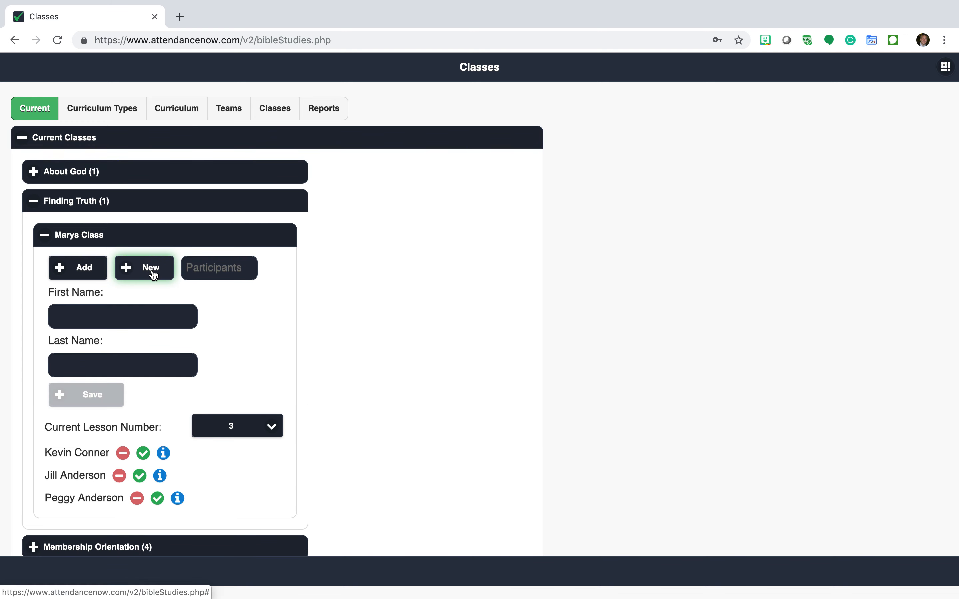
pyautogui.click(154, 274)
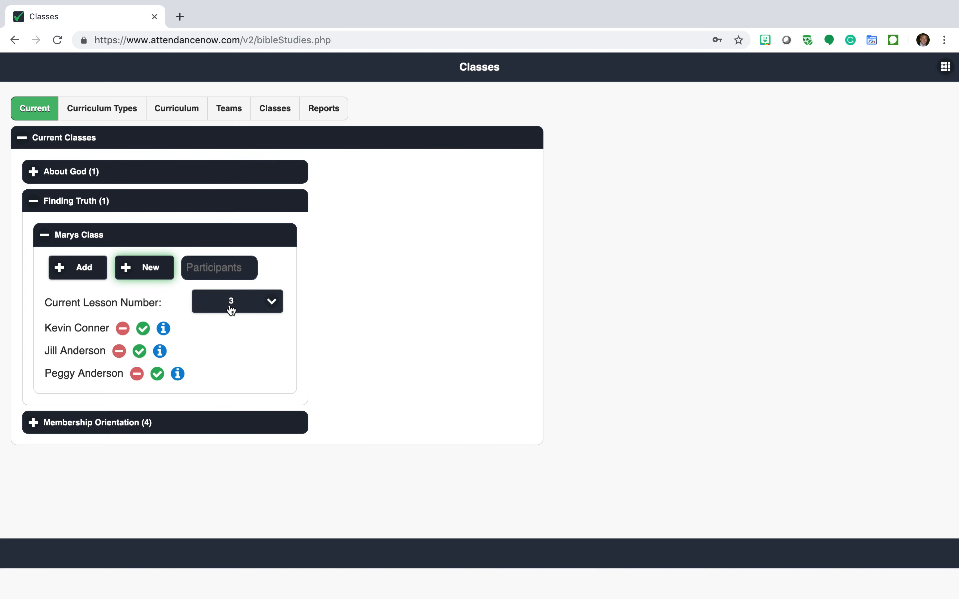
pyautogui.click(252, 306)
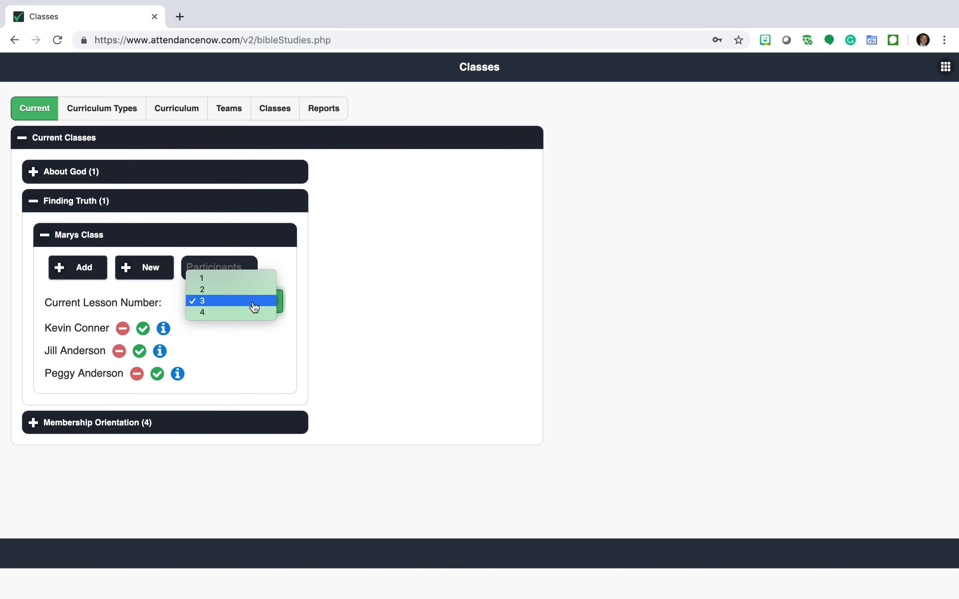
pyautogui.click(212, 290)
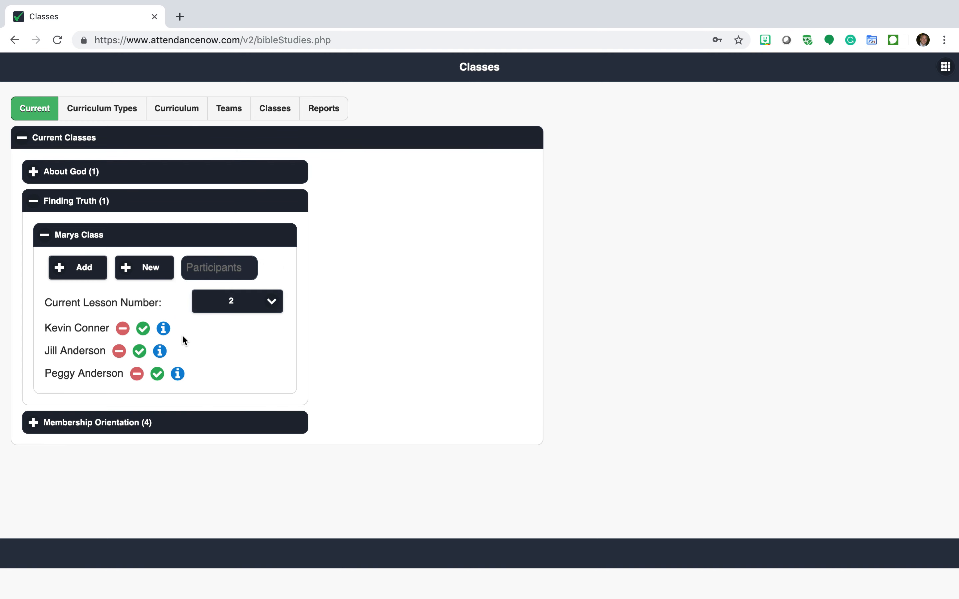
pyautogui.click(77, 201)
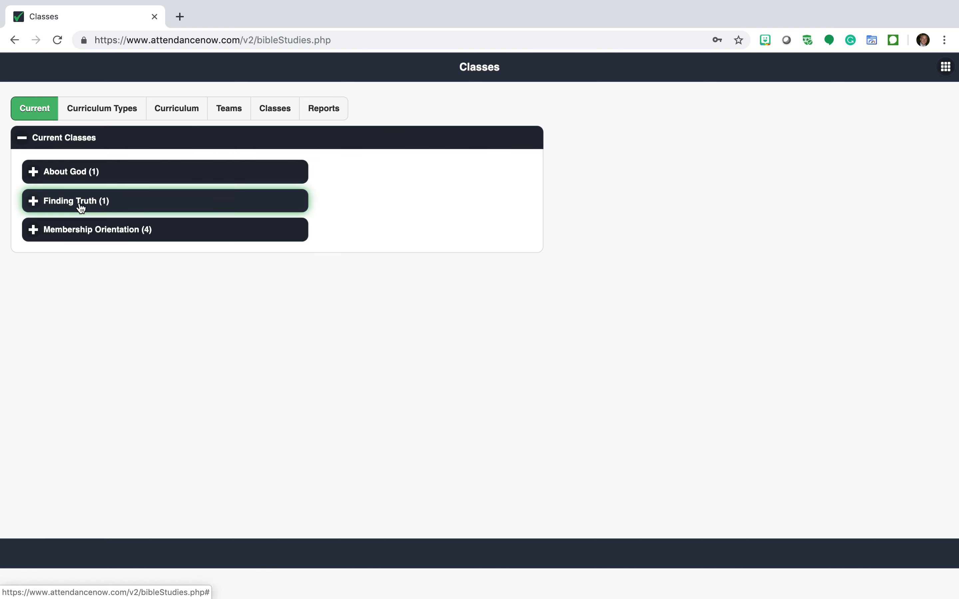
# Review the quarterly classes under Membership Orientation and their participants
pyautogui.click(79, 233)
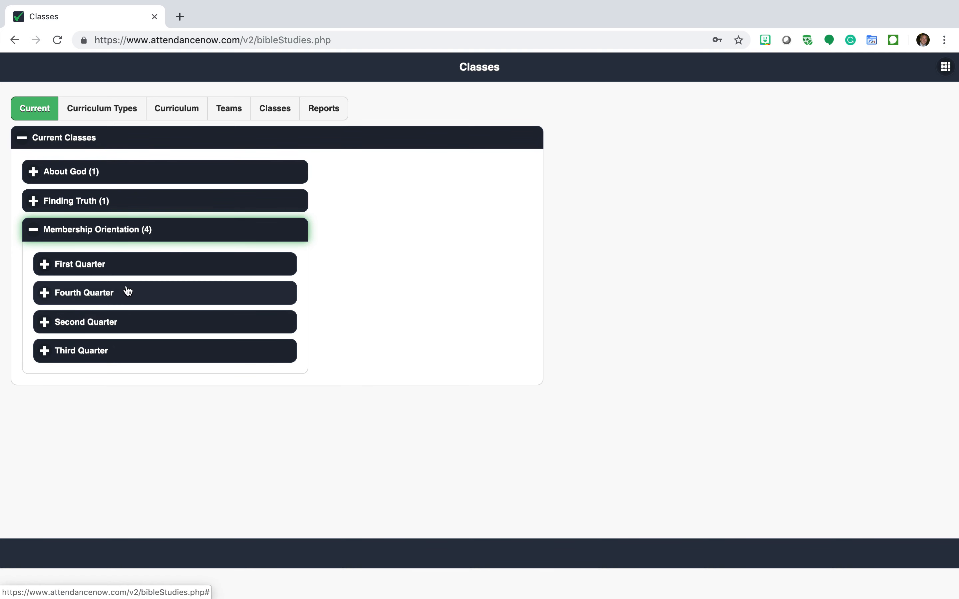
pyautogui.click(114, 271)
pyautogui.click(114, 271)
pyautogui.click(104, 293)
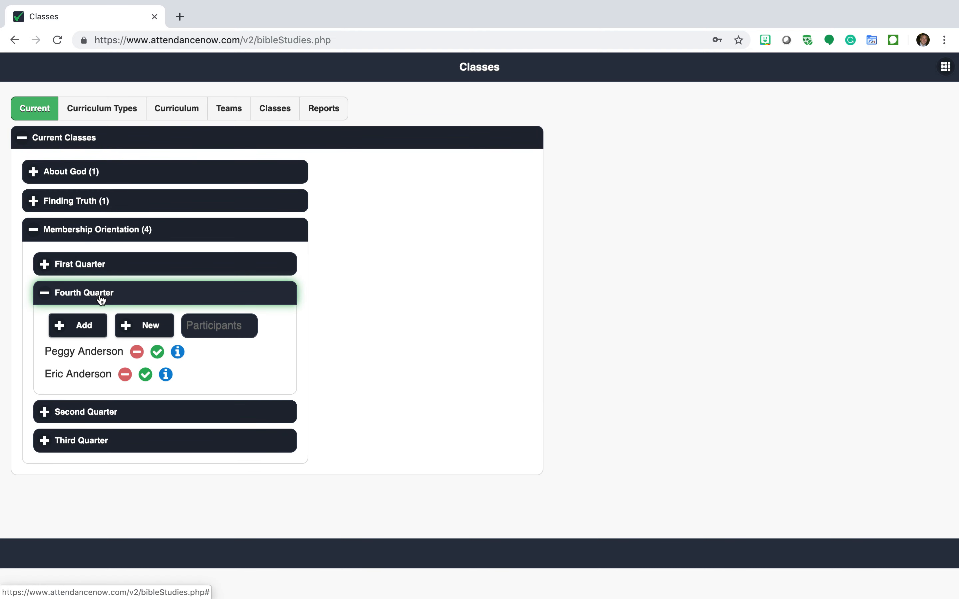
pyautogui.click(101, 300)
pyautogui.click(94, 322)
pyautogui.click(94, 322)
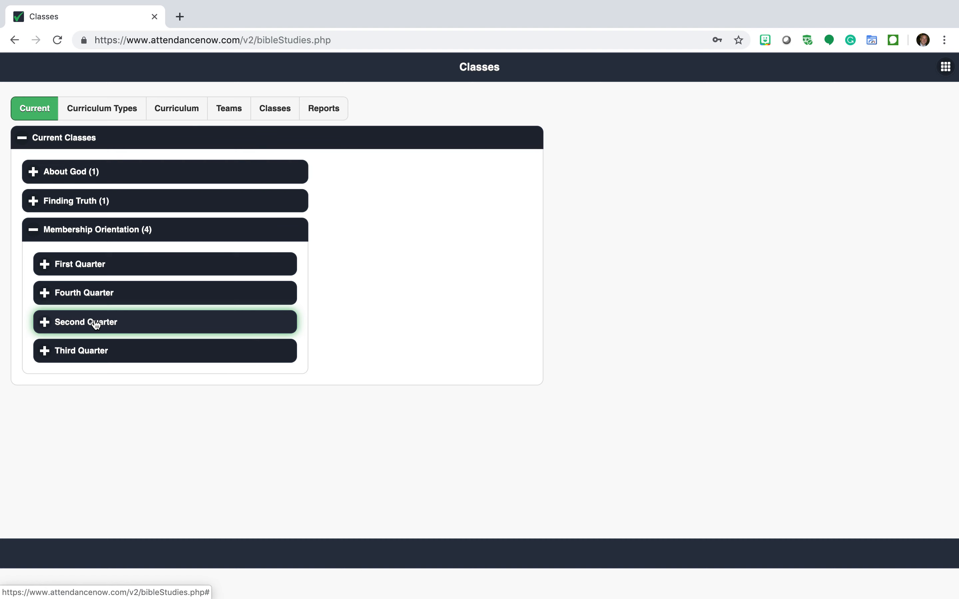
pyautogui.click(92, 234)
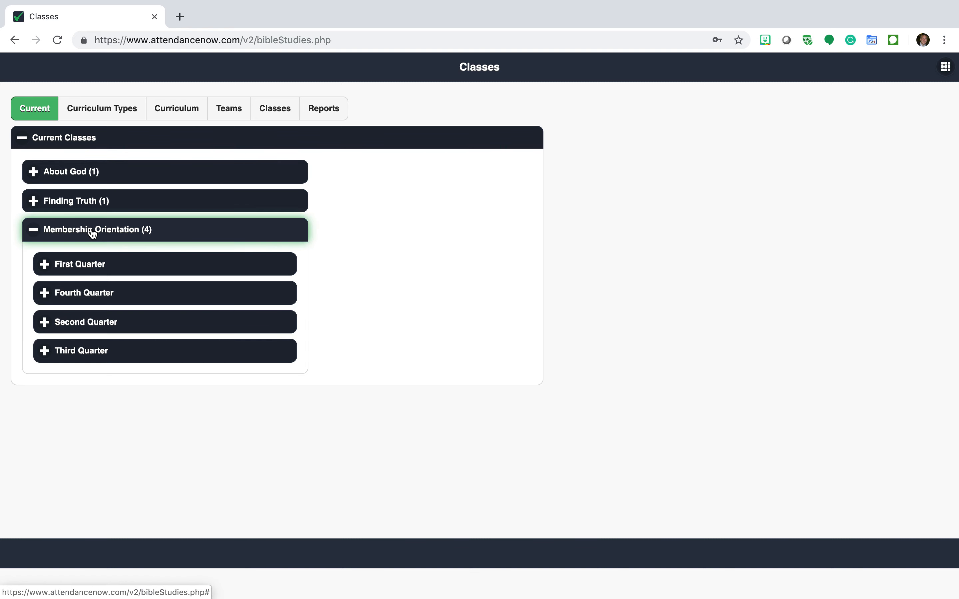
# Examine the curriculum types and the curriculum list, including the lesson options configured for About God
pyautogui.click(114, 116)
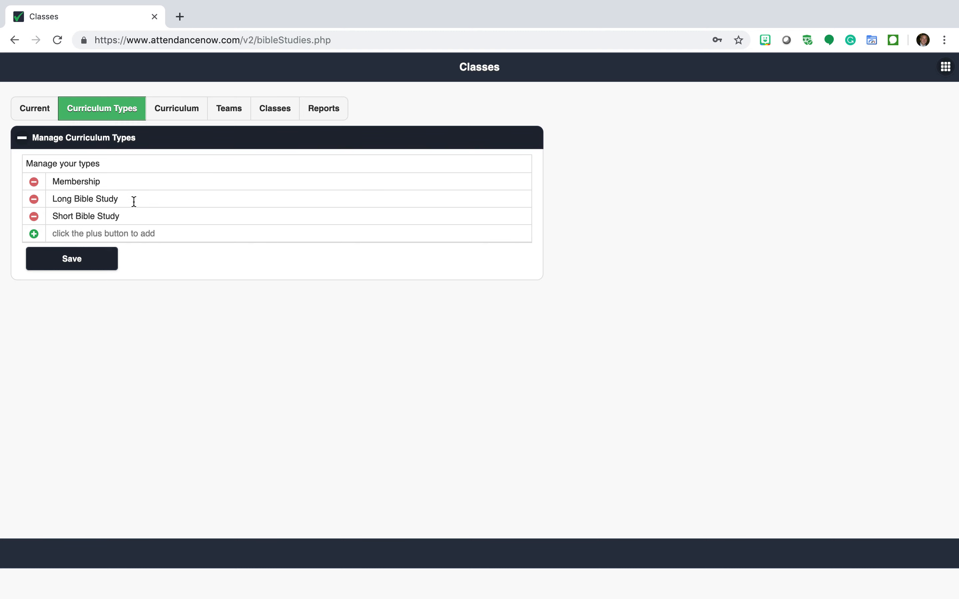
pyautogui.click(172, 115)
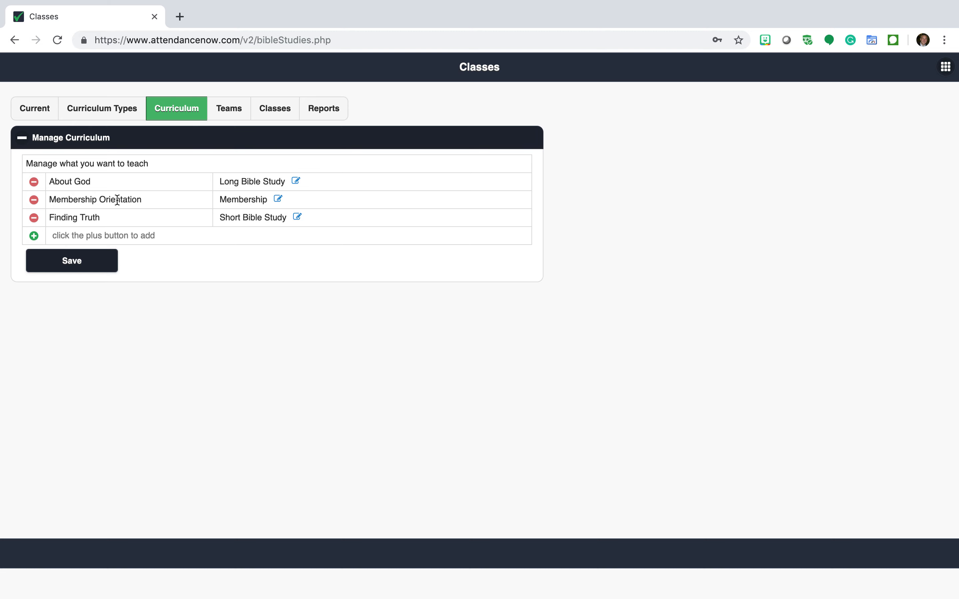
pyautogui.click(297, 182)
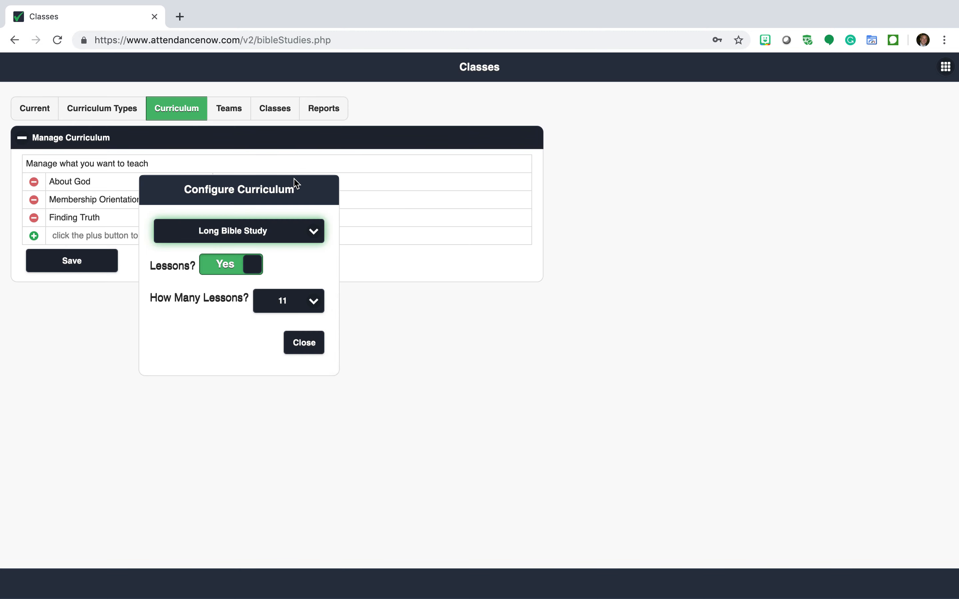
pyautogui.click(227, 268)
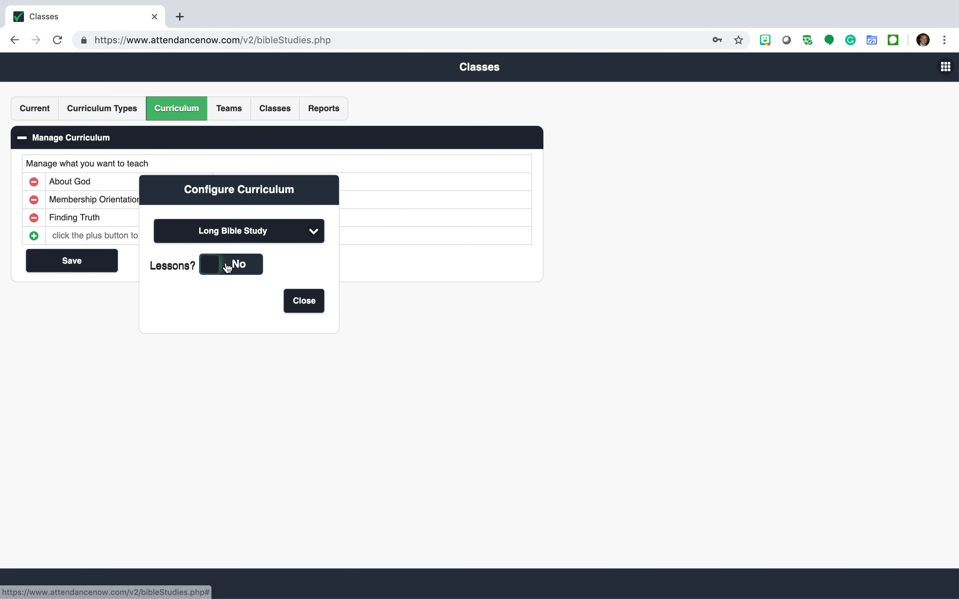
pyautogui.click(226, 266)
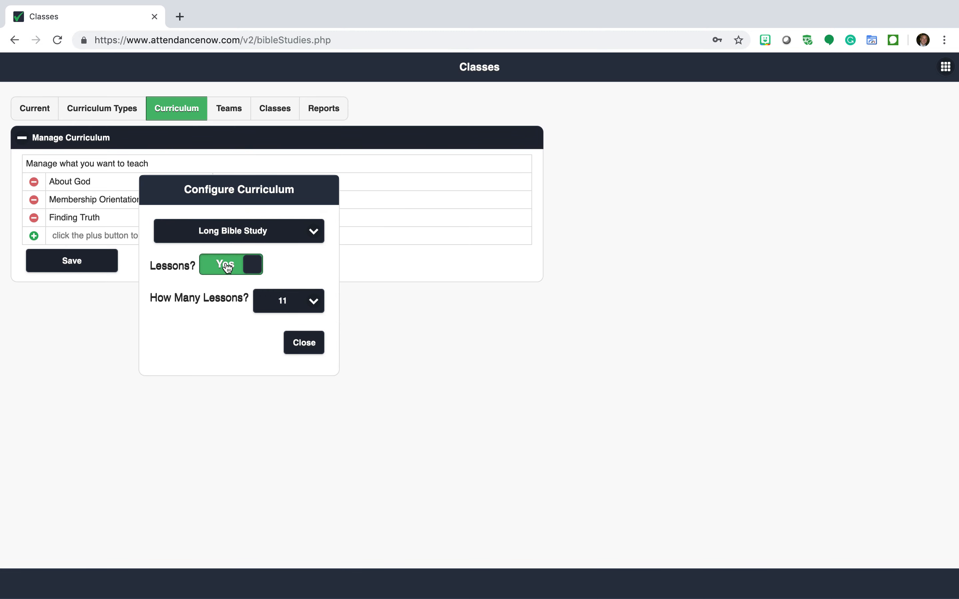
pyautogui.click(304, 343)
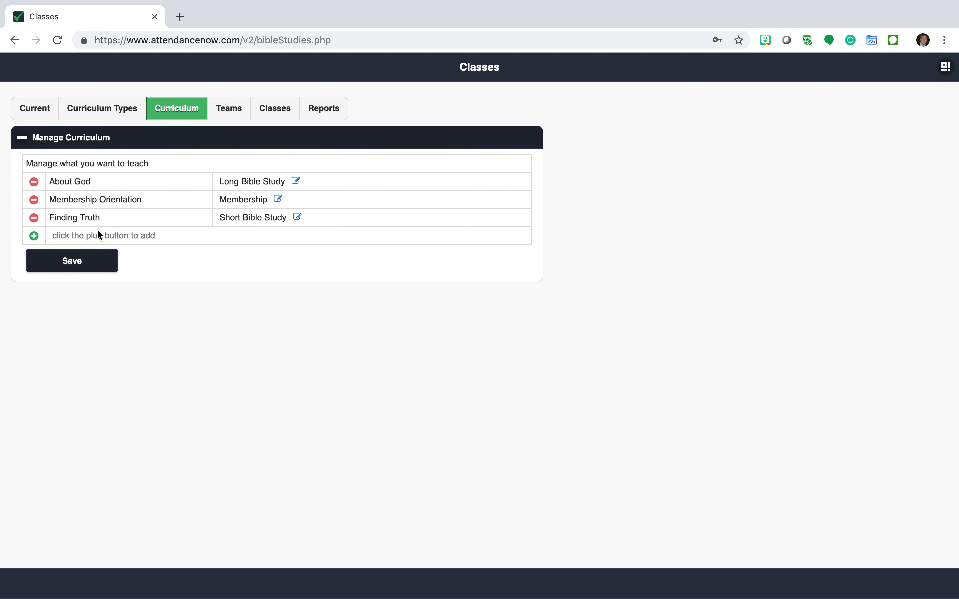
# Open the form for adding a team and turn on Create Team Login to inspect the login fields
pyautogui.click(223, 110)
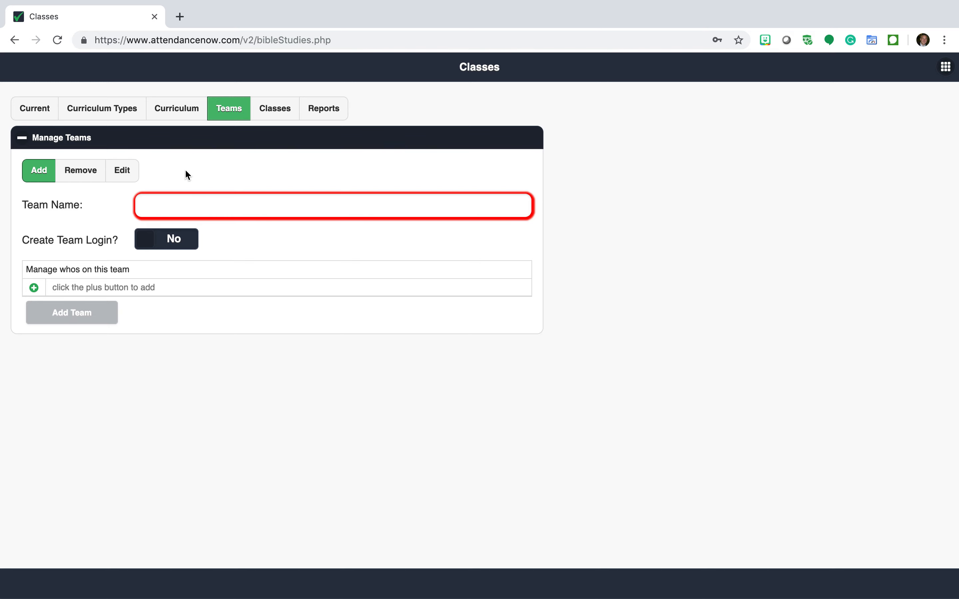
pyautogui.click(186, 194)
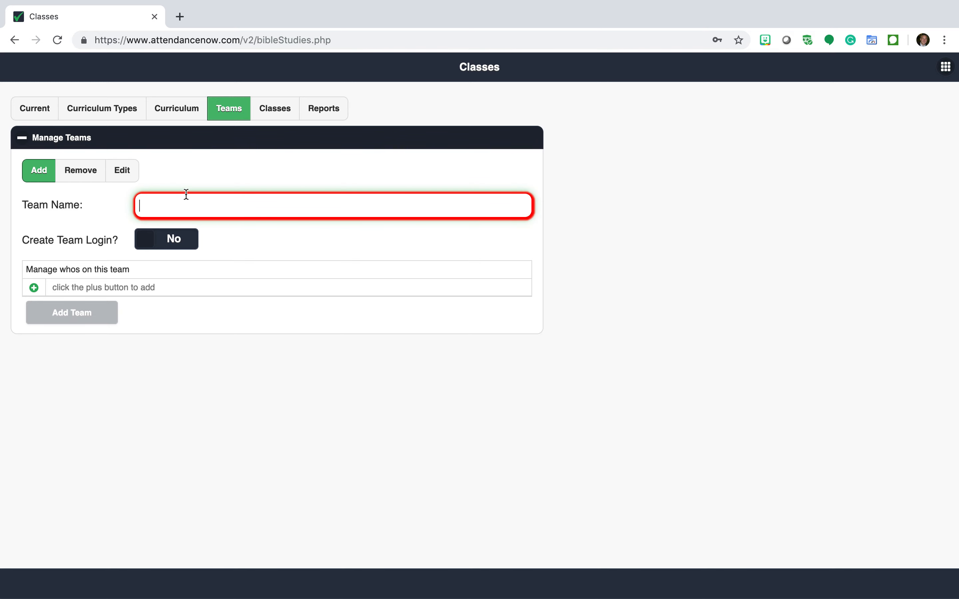
pyautogui.click(172, 239)
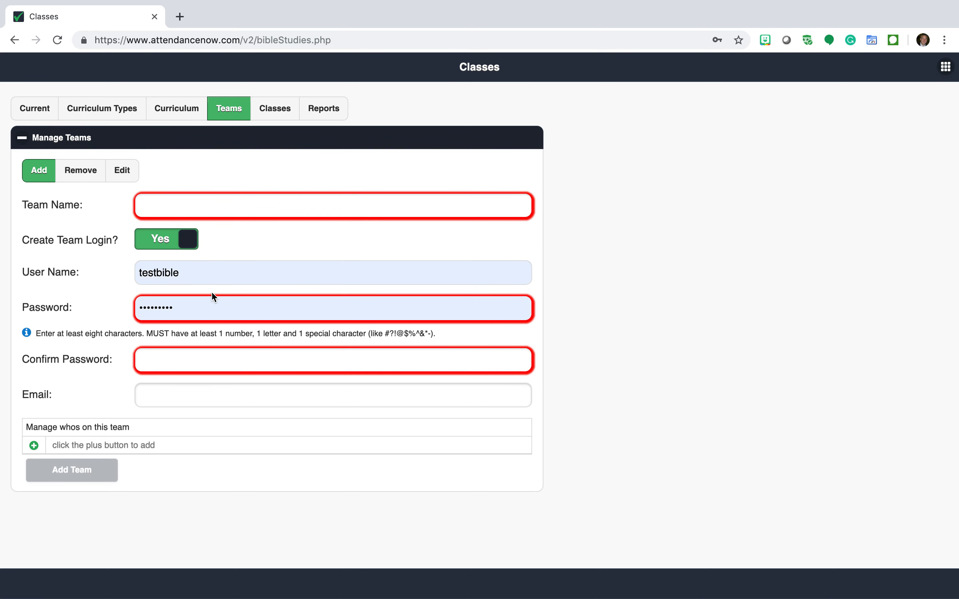
pyautogui.click(165, 249)
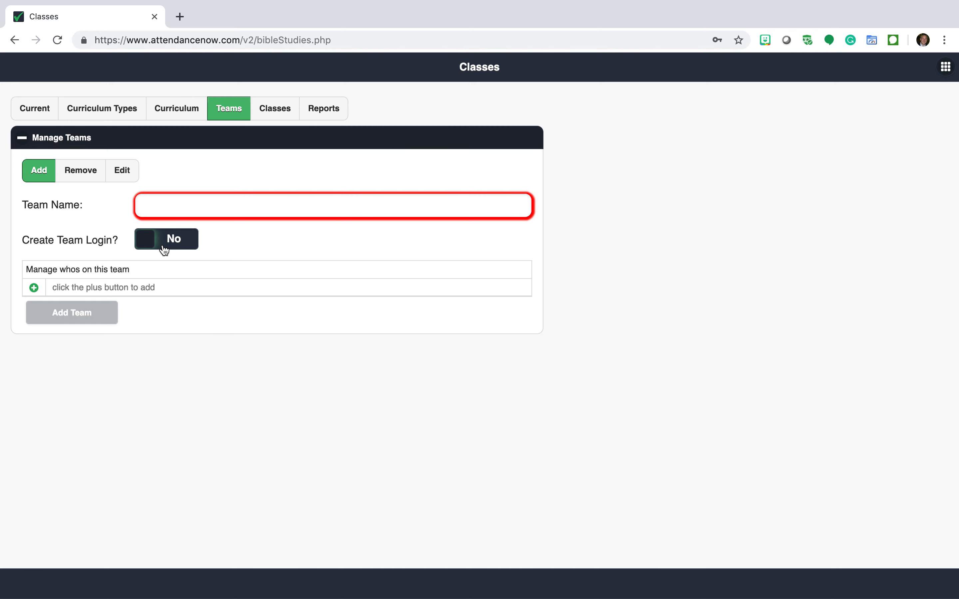
pyautogui.click(164, 249)
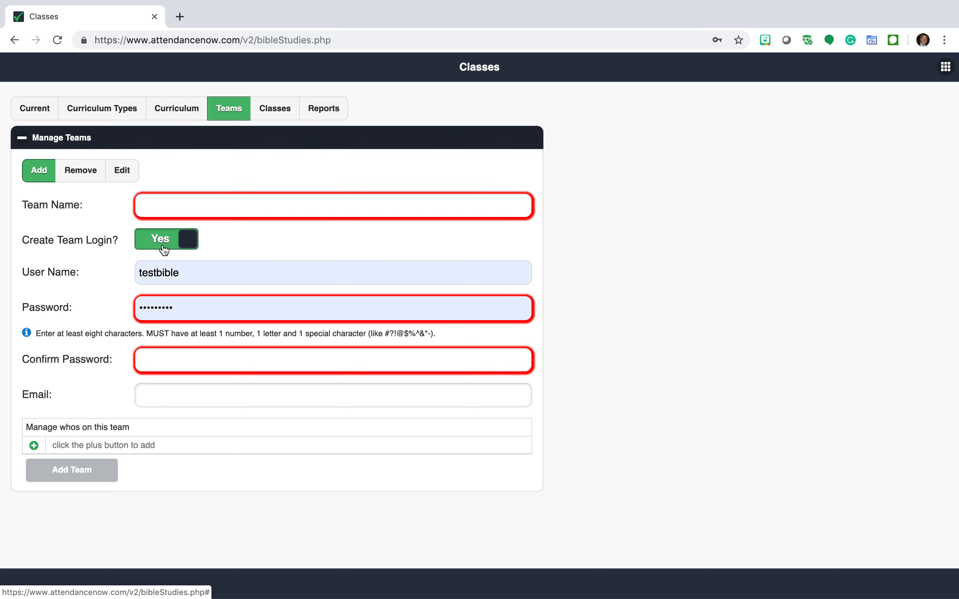
# Check the Finding Truth class among the current classes and return to the form for adding a team
pyautogui.click(34, 114)
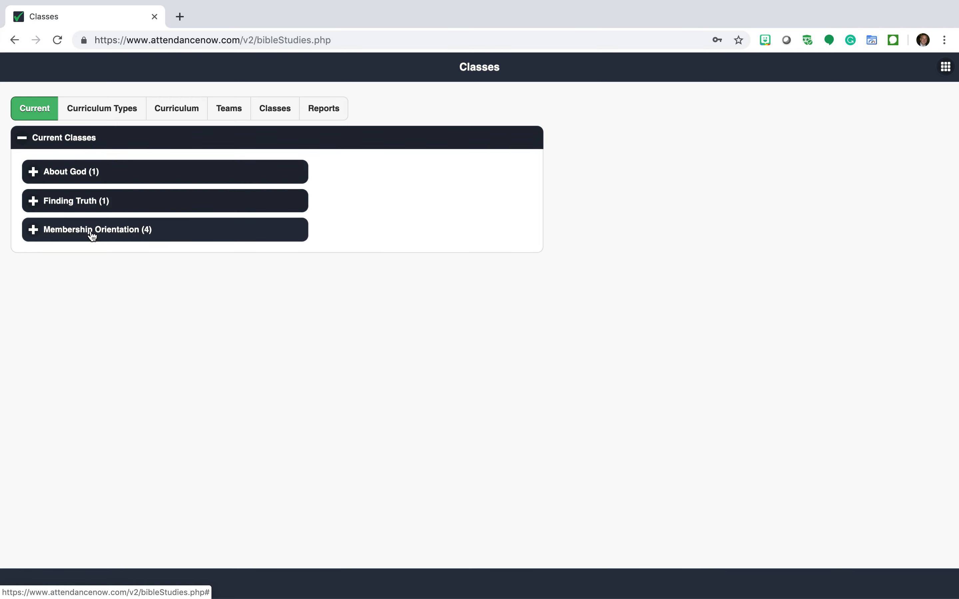
pyautogui.click(88, 197)
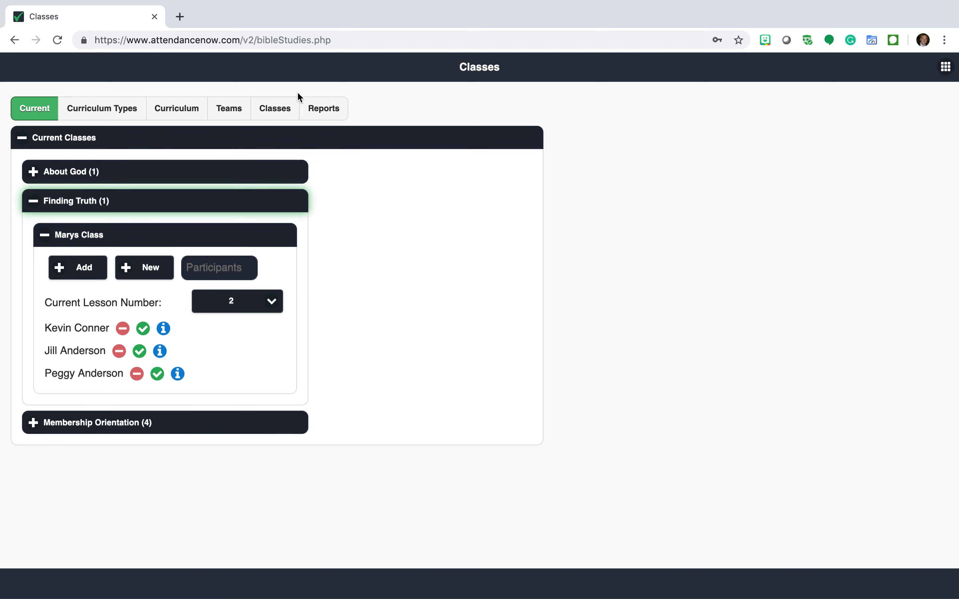
pyautogui.click(233, 112)
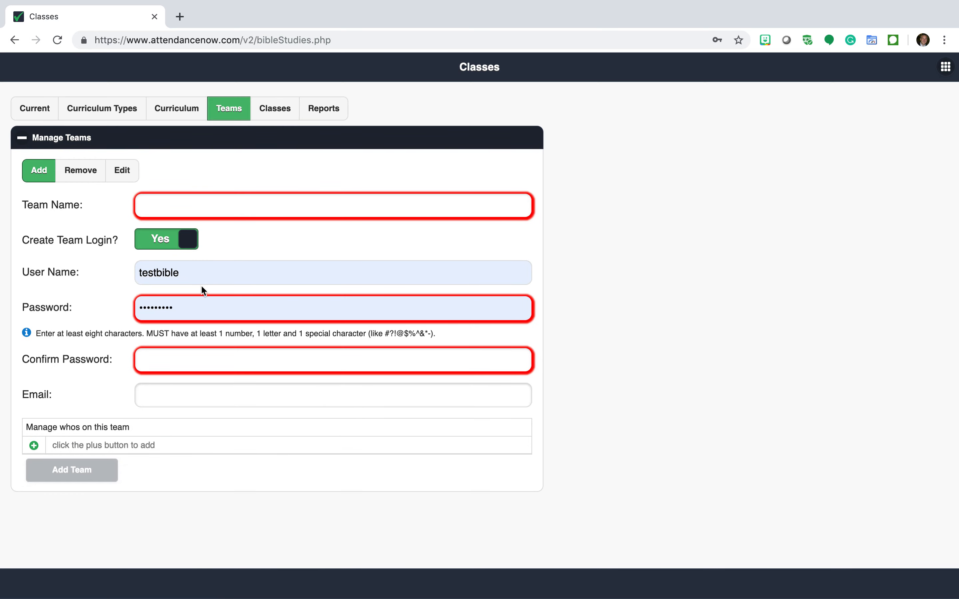
# Turn off Create Team Login for the new team and add one person as a team member
pyautogui.click(166, 246)
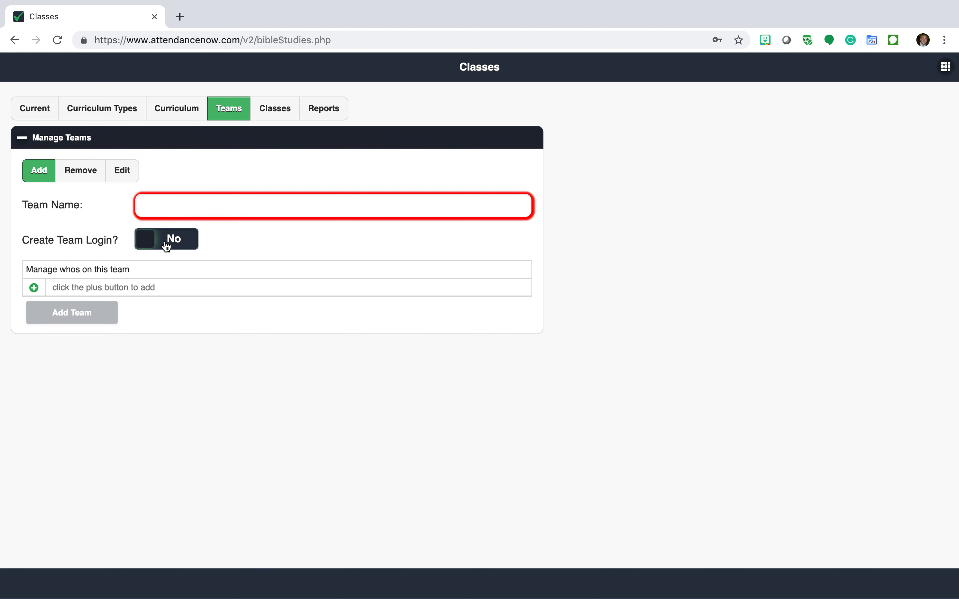
pyautogui.click(34, 288)
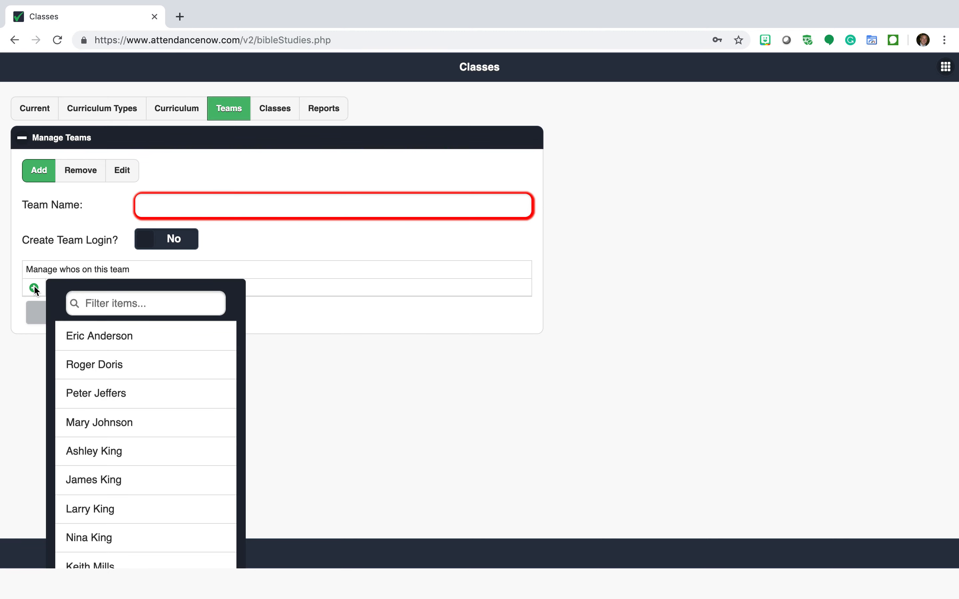
pyautogui.click(109, 362)
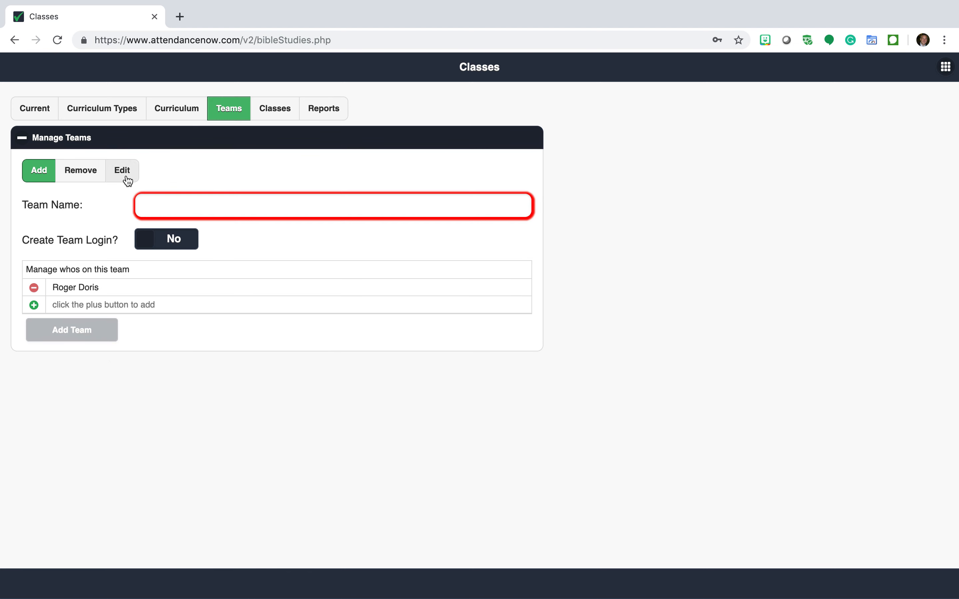
# View the list of removable teams, the form for adding a class, and the list of removable classes
pyautogui.click(85, 174)
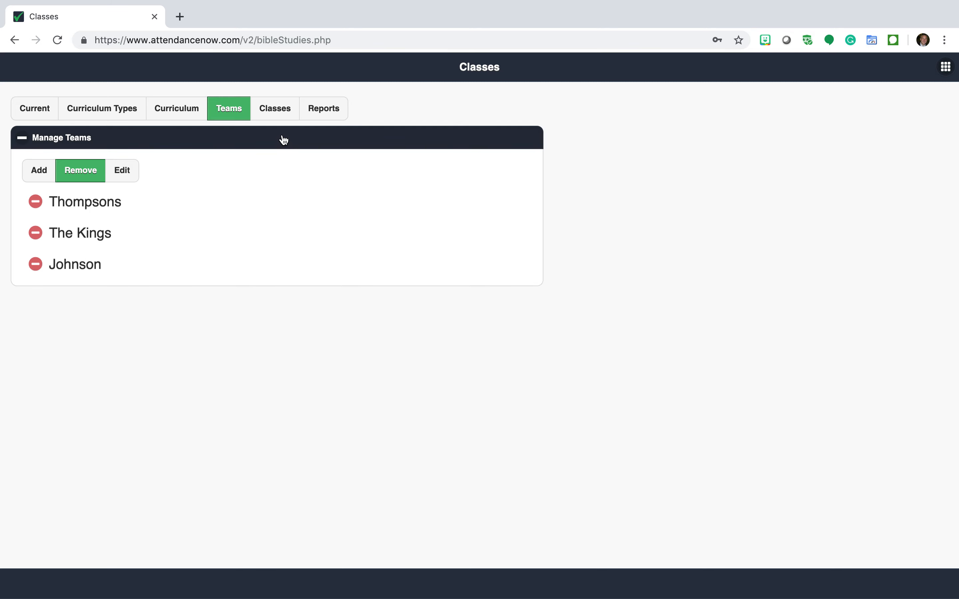
pyautogui.click(276, 109)
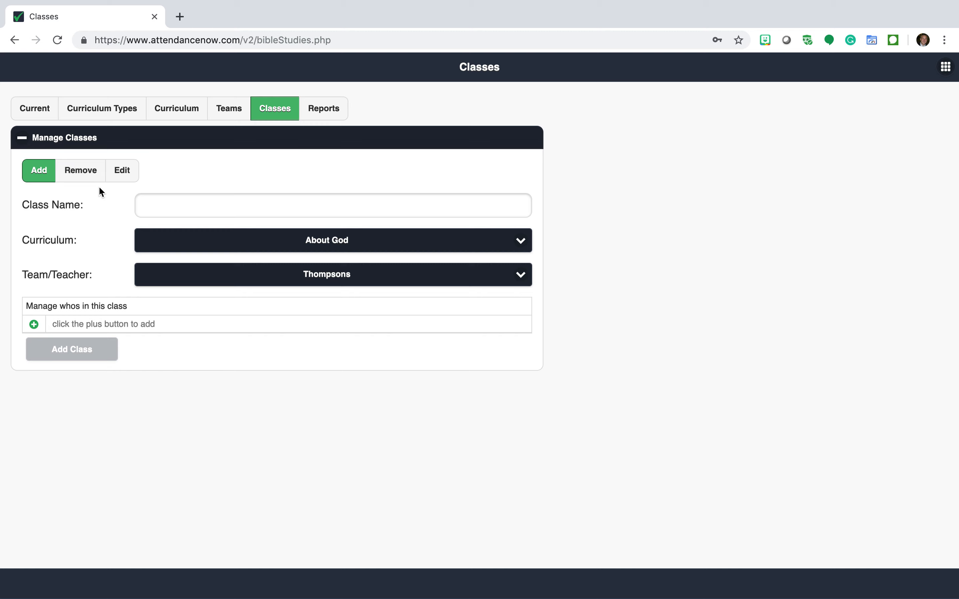
pyautogui.click(71, 178)
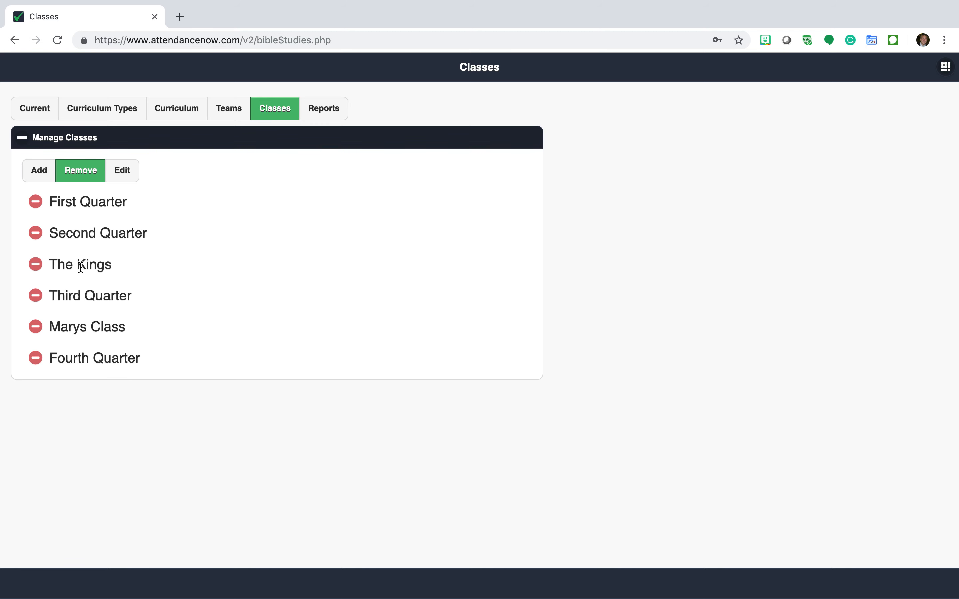
# Open The Kings class for editing to view its name, curriculum, team and participants
pyautogui.click(122, 173)
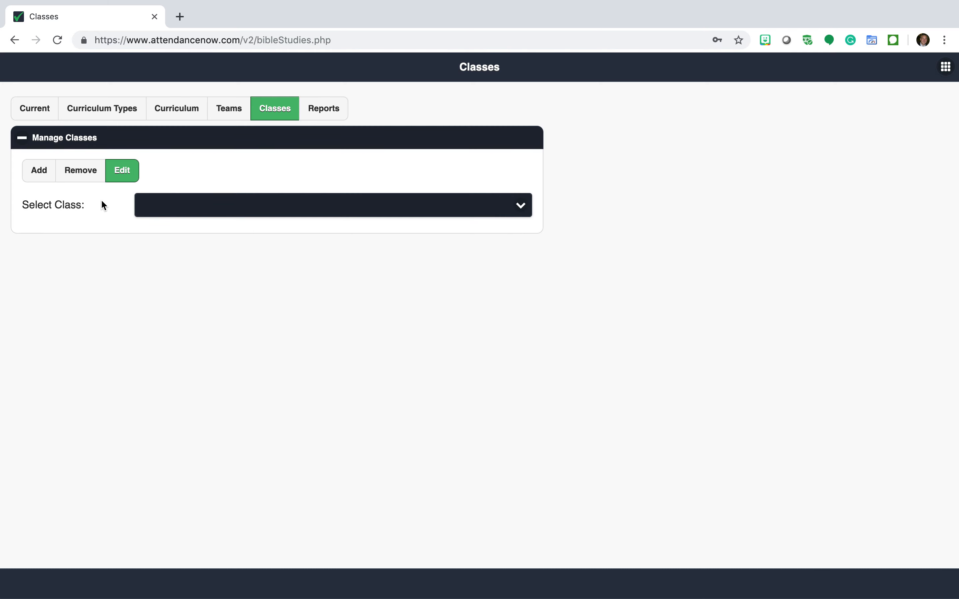
pyautogui.click(171, 208)
pyautogui.click(163, 241)
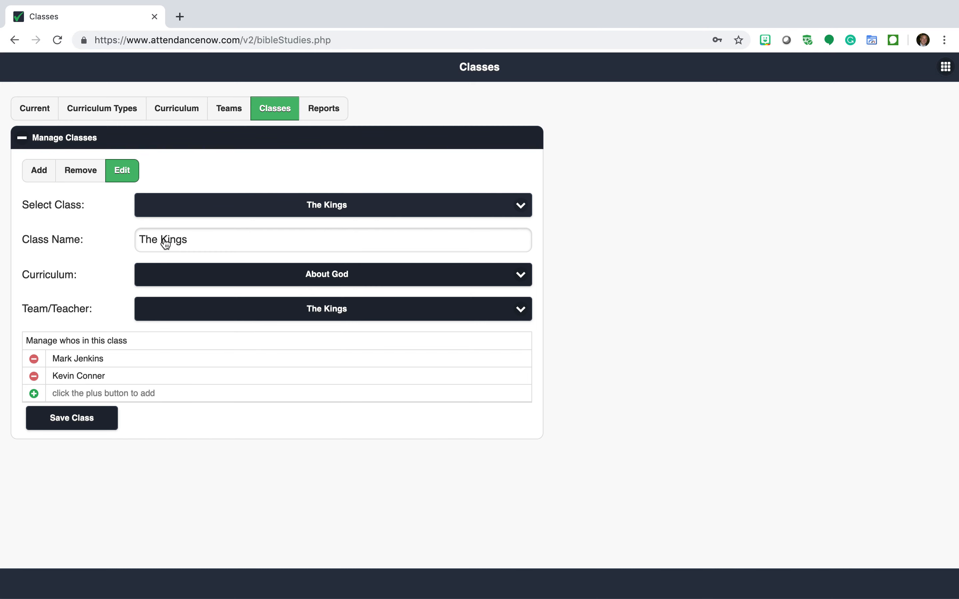
# Open the form for adding a class, keep the About God curriculum and choose the last listed team as teacher
pyautogui.click(42, 175)
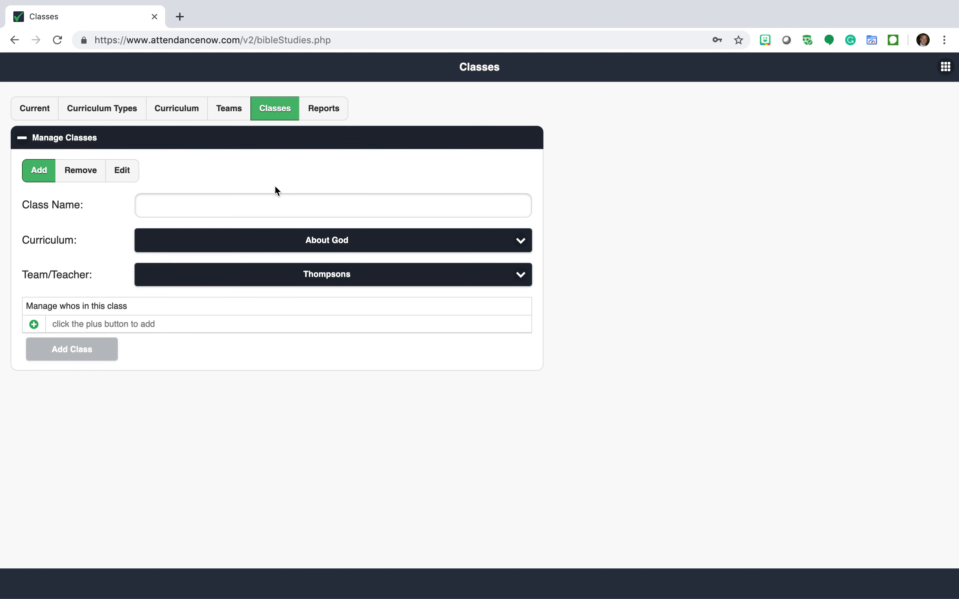
pyautogui.click(228, 249)
pyautogui.click(228, 249)
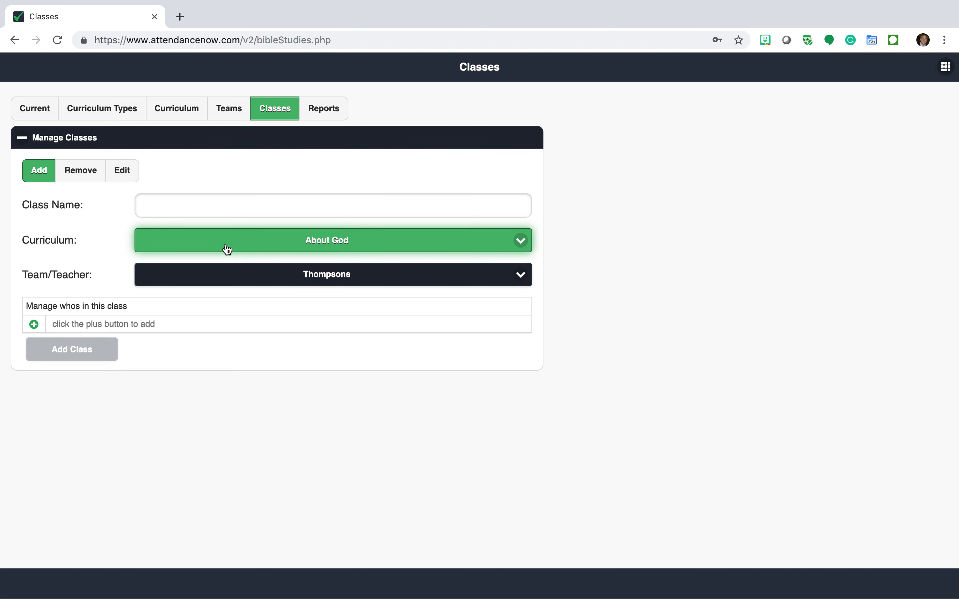
pyautogui.click(227, 285)
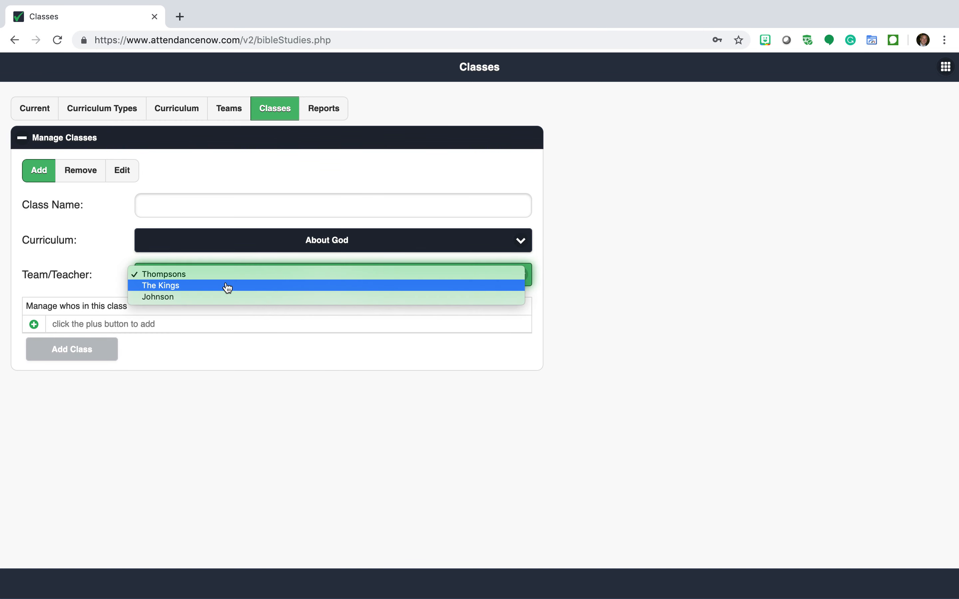
pyautogui.click(196, 297)
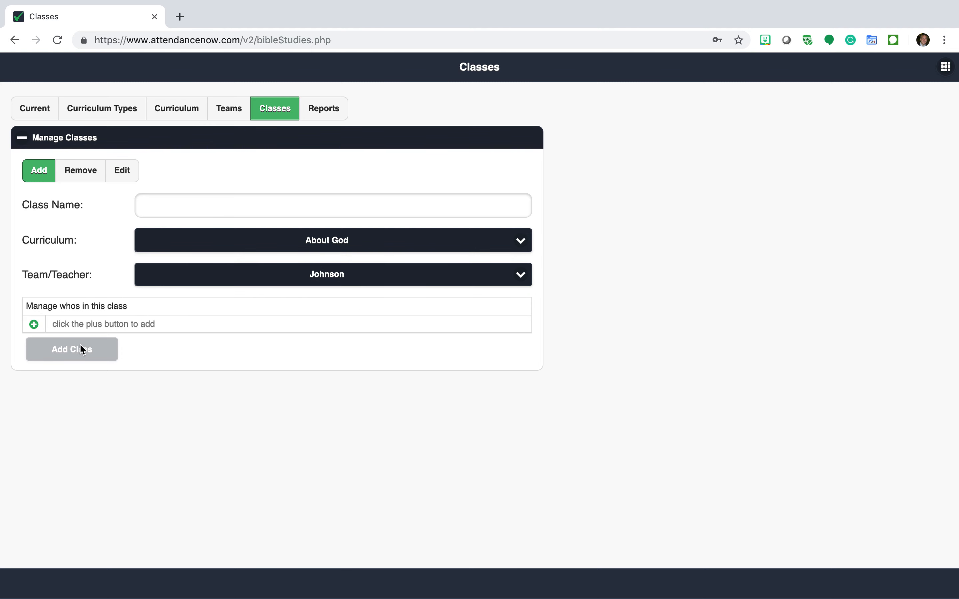
# Mark the first participant of the class under Finding Truth as complete among the current classes
pyautogui.click(36, 114)
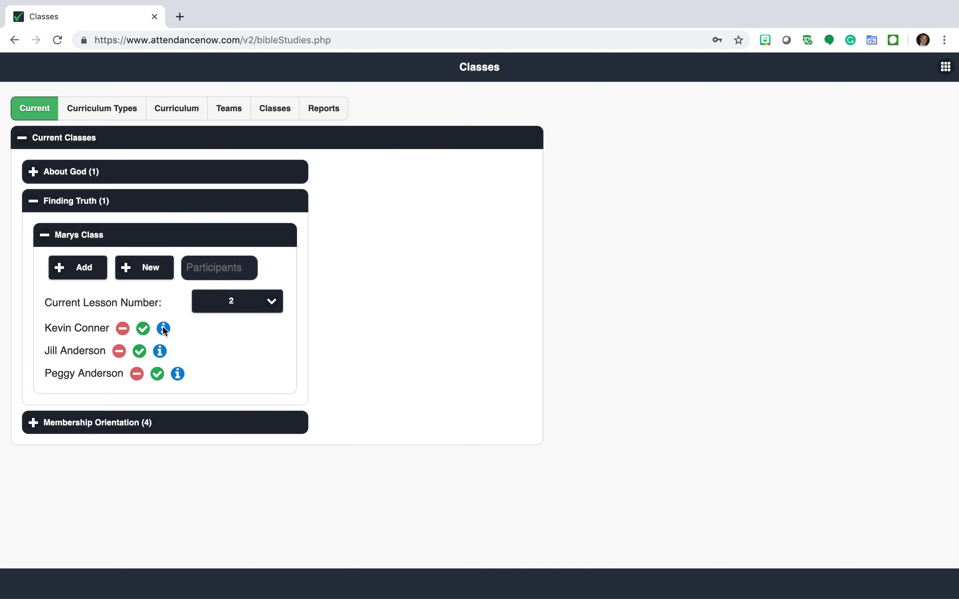
pyautogui.click(142, 328)
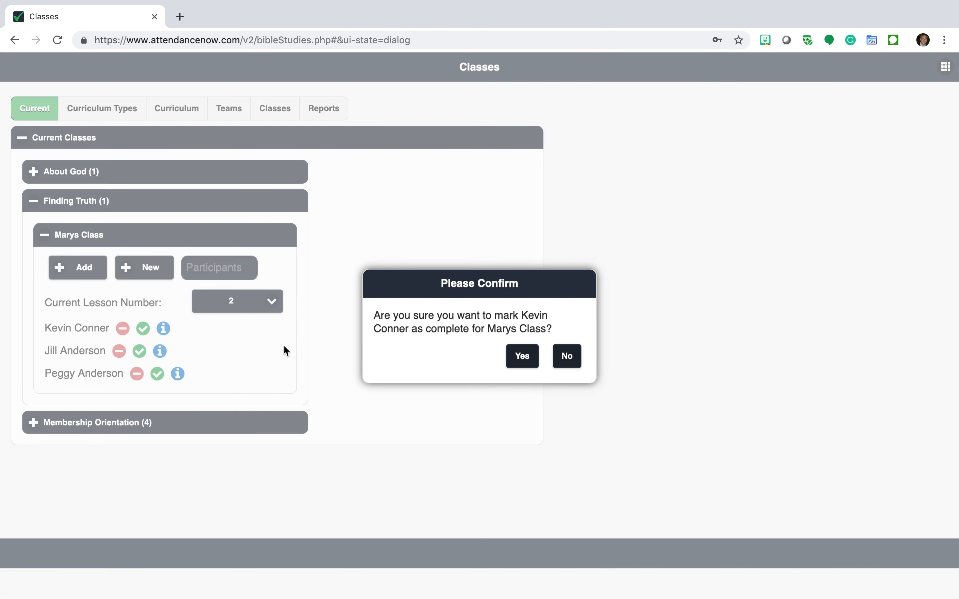
pyautogui.click(523, 356)
# Add the note "Hello" for the first remaining participant, save it and collapse the Finding Truth group
pyautogui.click(160, 335)
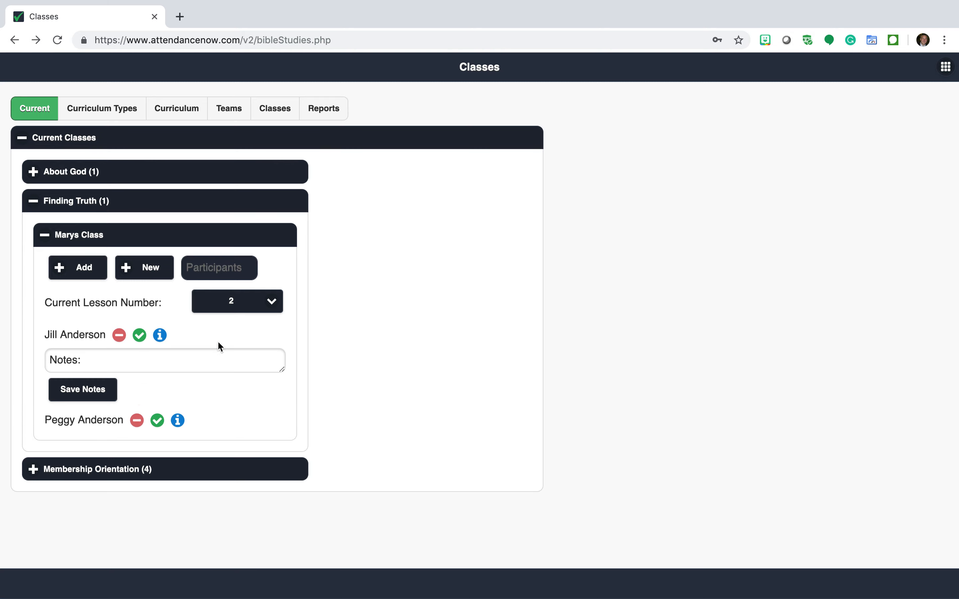
pyautogui.click(214, 367)
pyautogui.write('Hello')
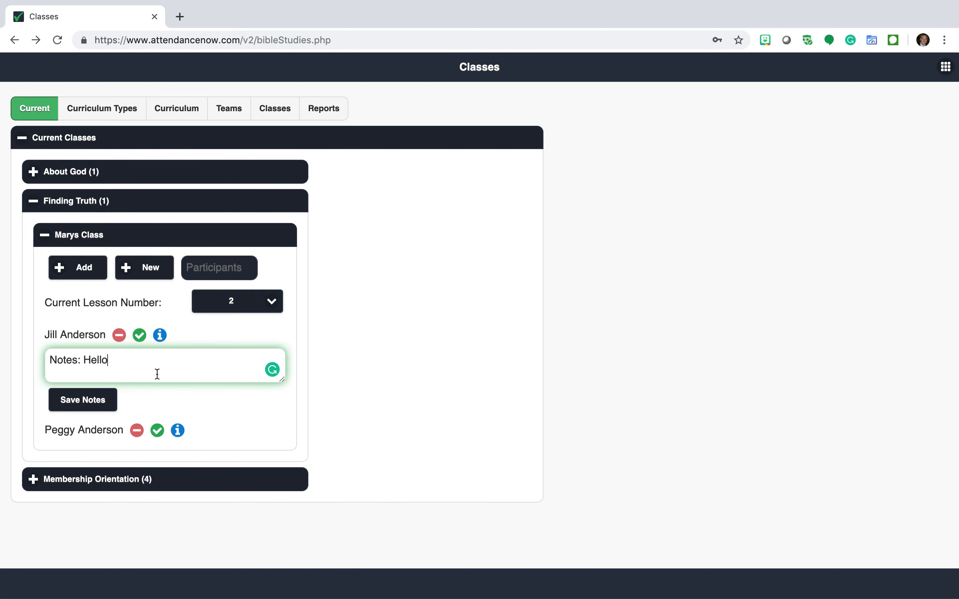
pyautogui.click(94, 403)
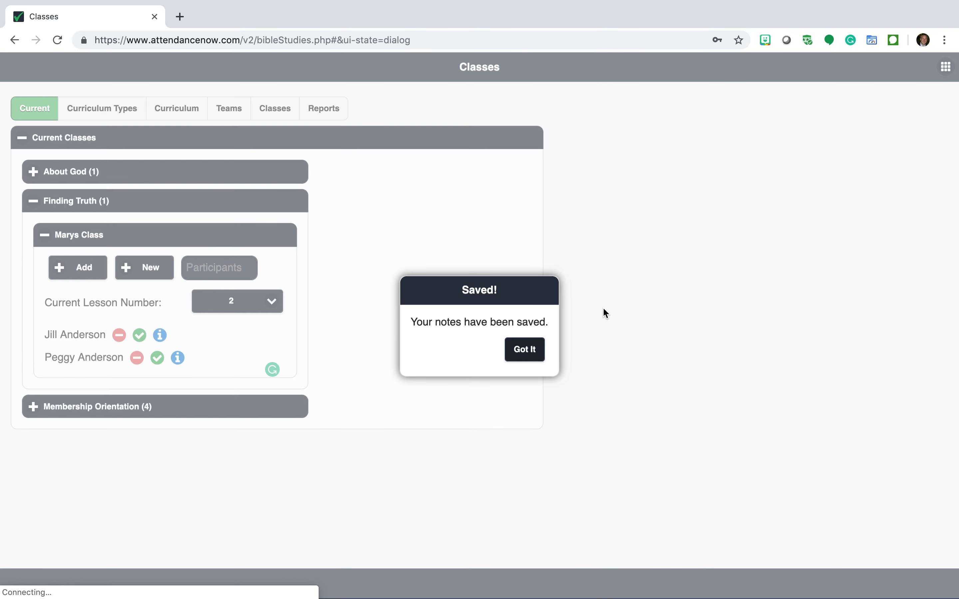
pyautogui.click(531, 353)
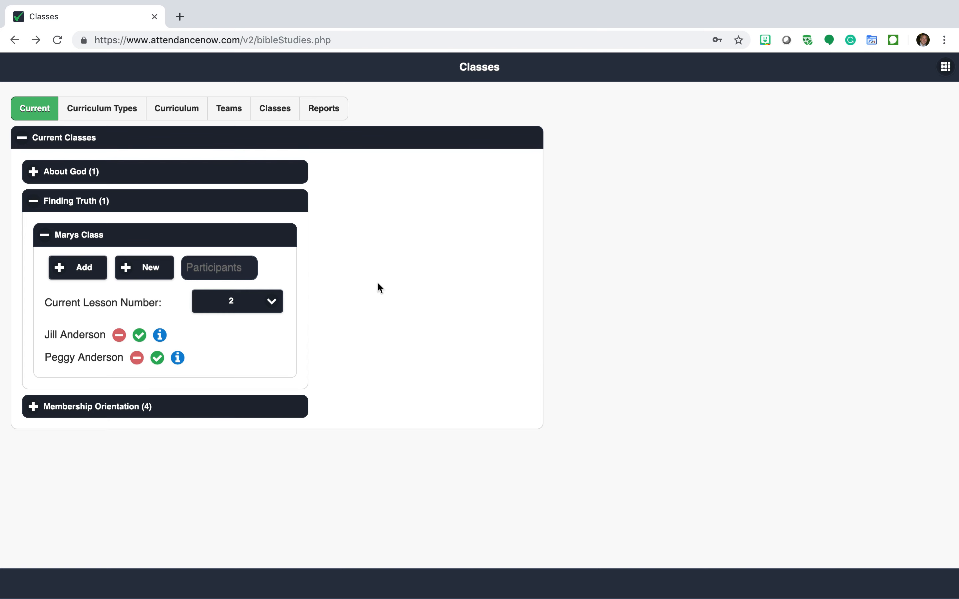
pyautogui.click(237, 206)
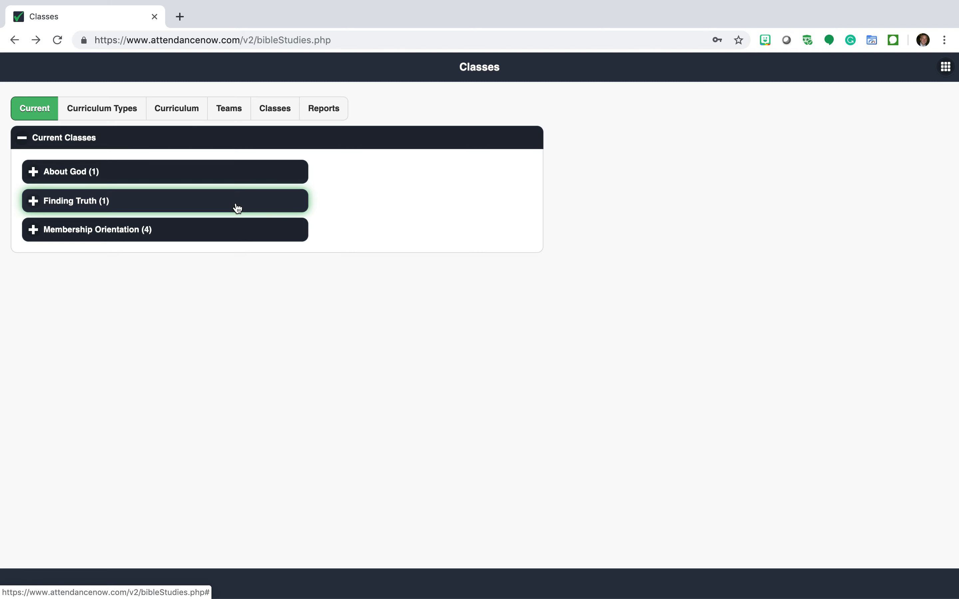
# Check the Long Bible Study curriculum filter in Reports and view the in-progress Bible study totals for all people
pyautogui.click(319, 118)
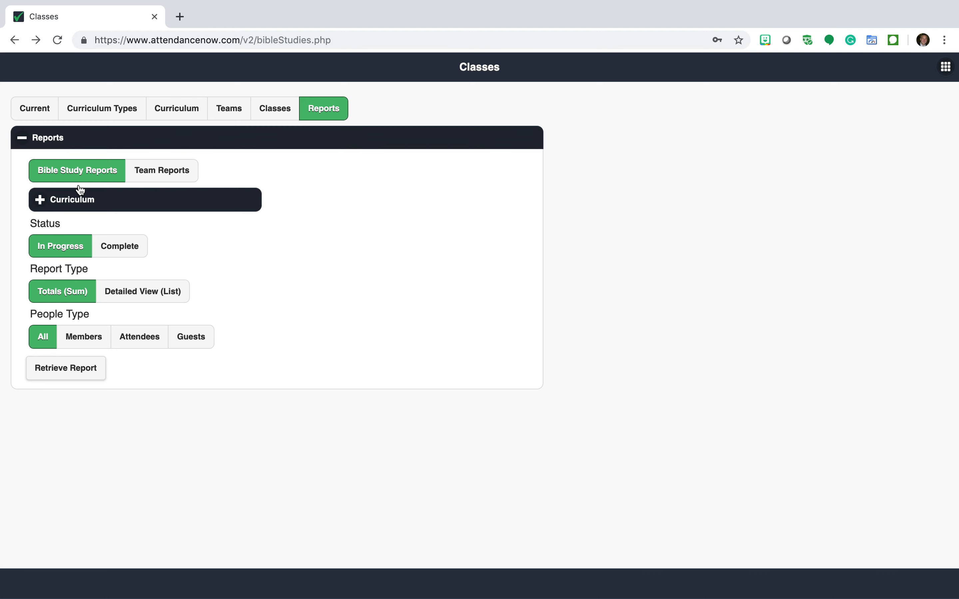
pyautogui.click(78, 197)
pyautogui.click(117, 235)
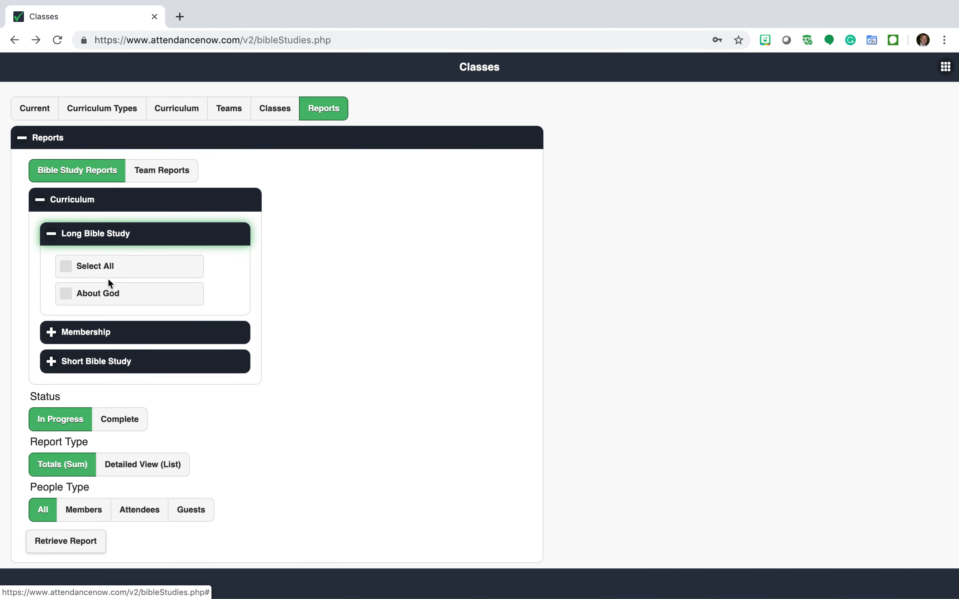
pyautogui.click(94, 205)
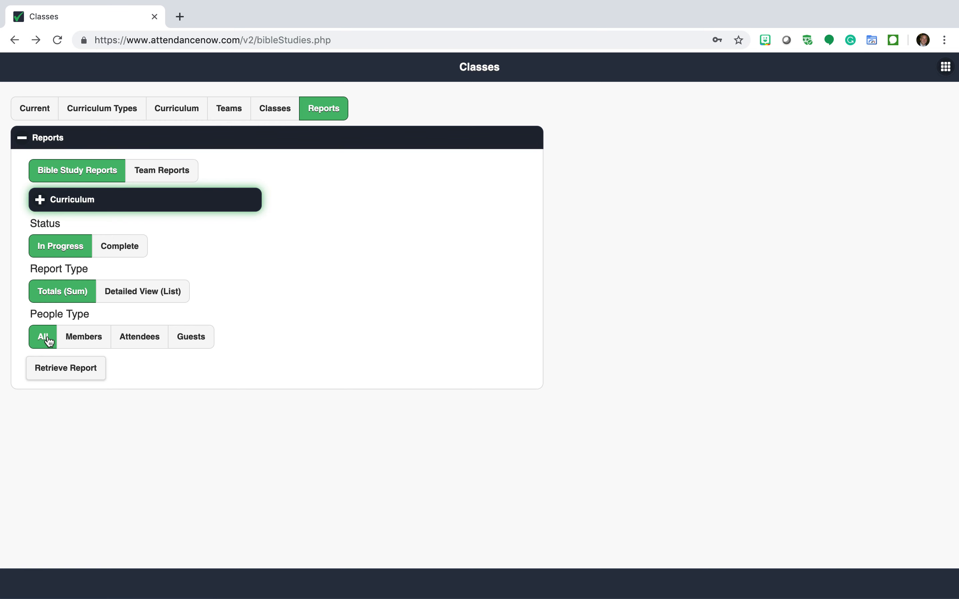
pyautogui.click(53, 372)
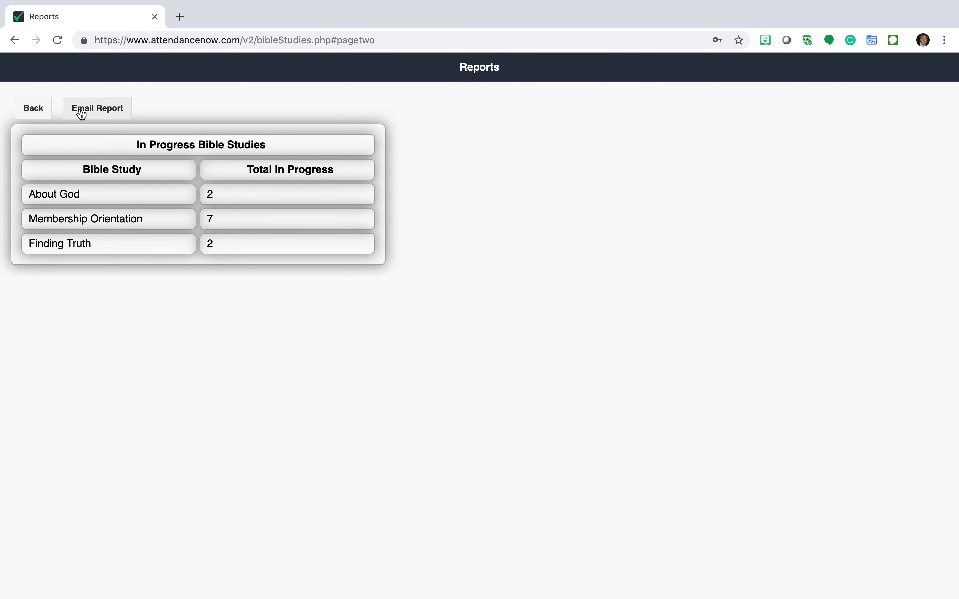
pyautogui.click(38, 113)
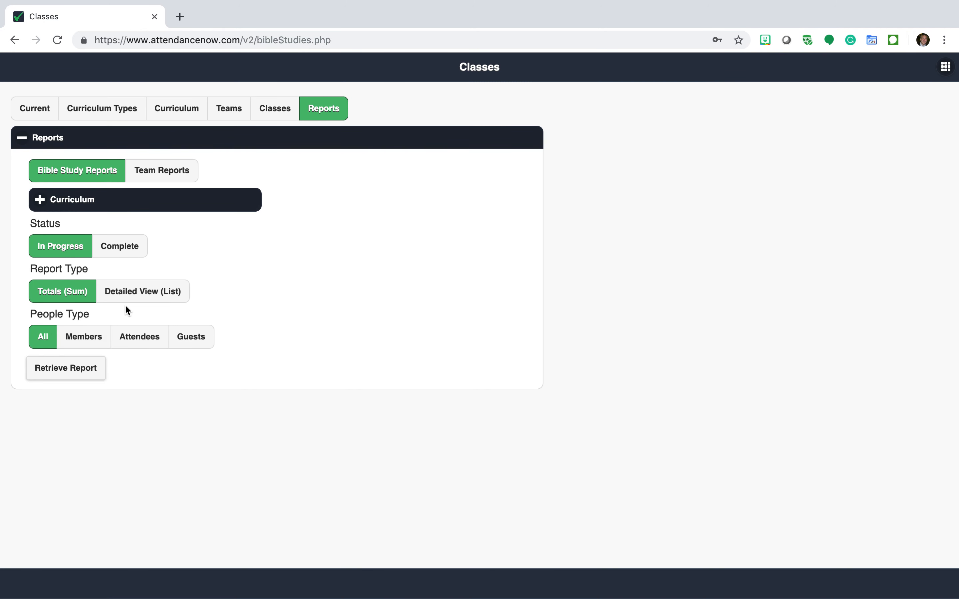
# Retrieve the totals report of Bible studies with status Complete for the last 30 days, and return to the report options
pyautogui.click(121, 253)
pyautogui.click(62, 413)
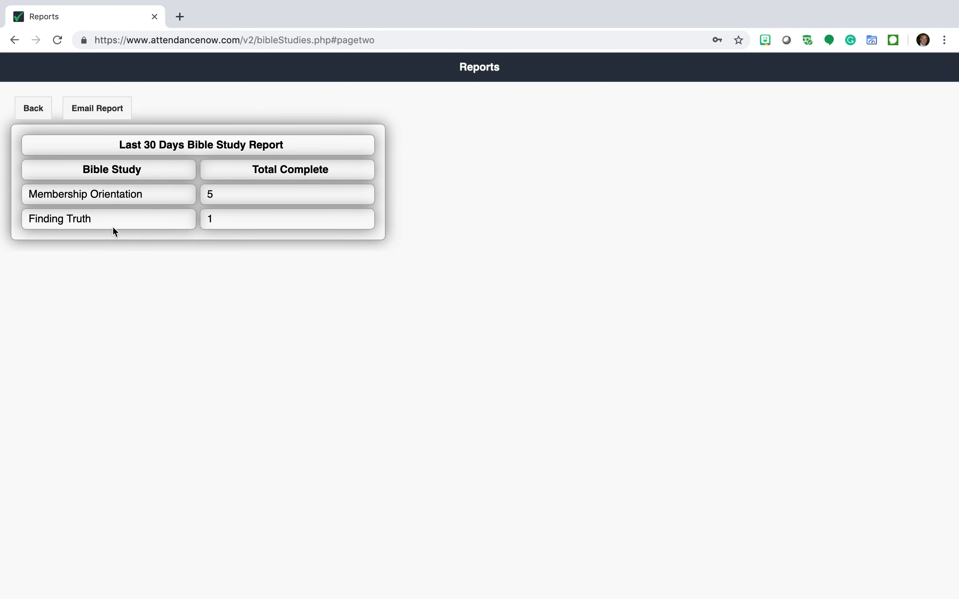
pyautogui.click(34, 109)
# Set the report type to Detailed View (List), filter people by Members and select four members, finishing back at the current classes
pyautogui.click(128, 336)
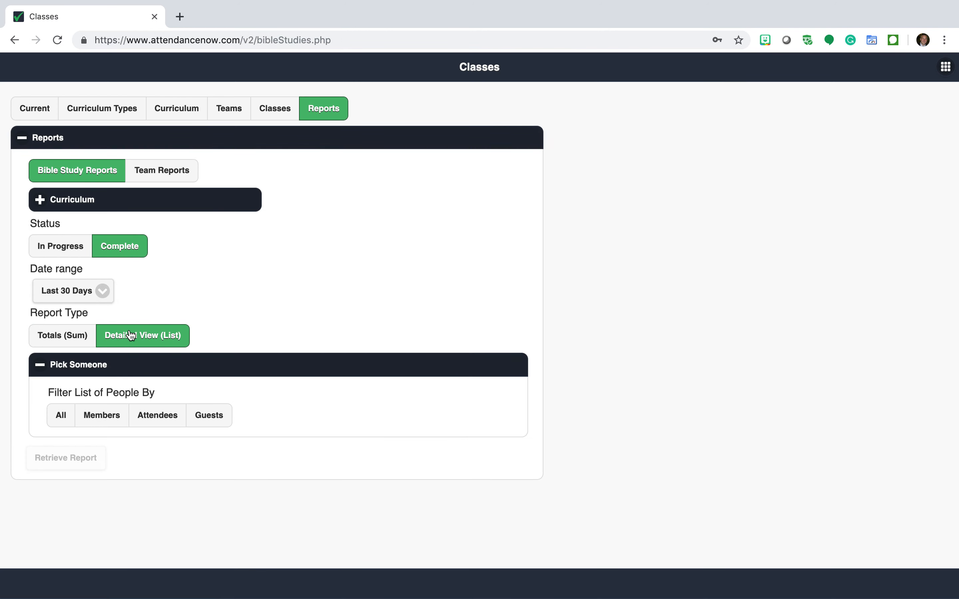
pyautogui.click(101, 416)
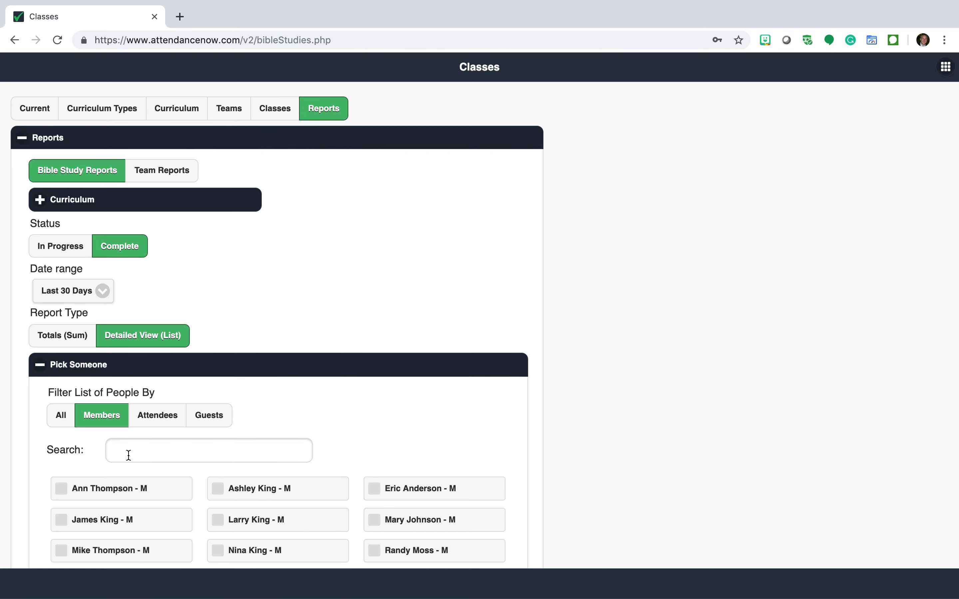
pyautogui.scroll(-1, 128, 456)
pyautogui.click(219, 456)
pyautogui.click(154, 462)
pyautogui.click(158, 482)
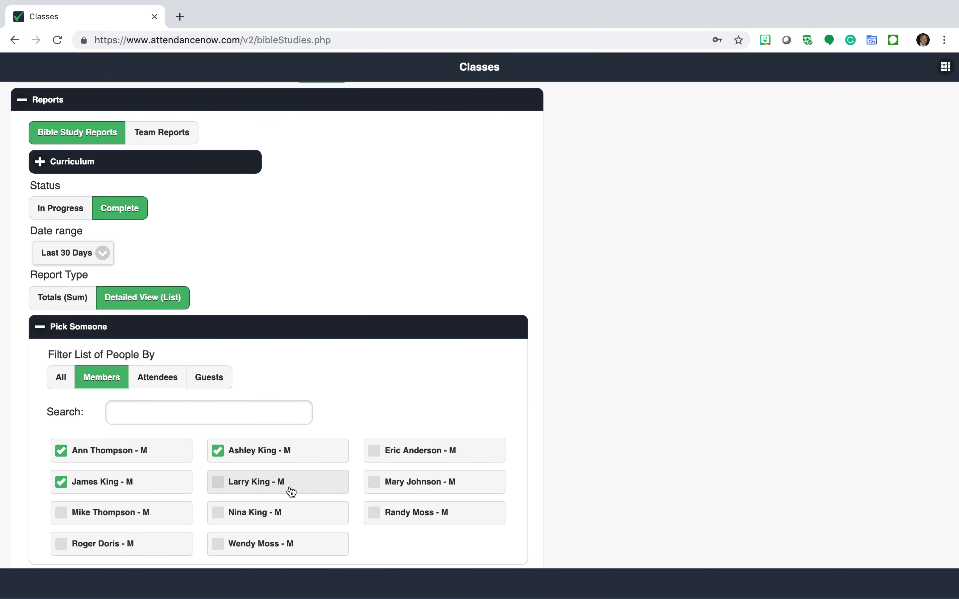
pyautogui.click(289, 491)
pyautogui.scroll(1, 289, 491)
pyautogui.click(204, 368)
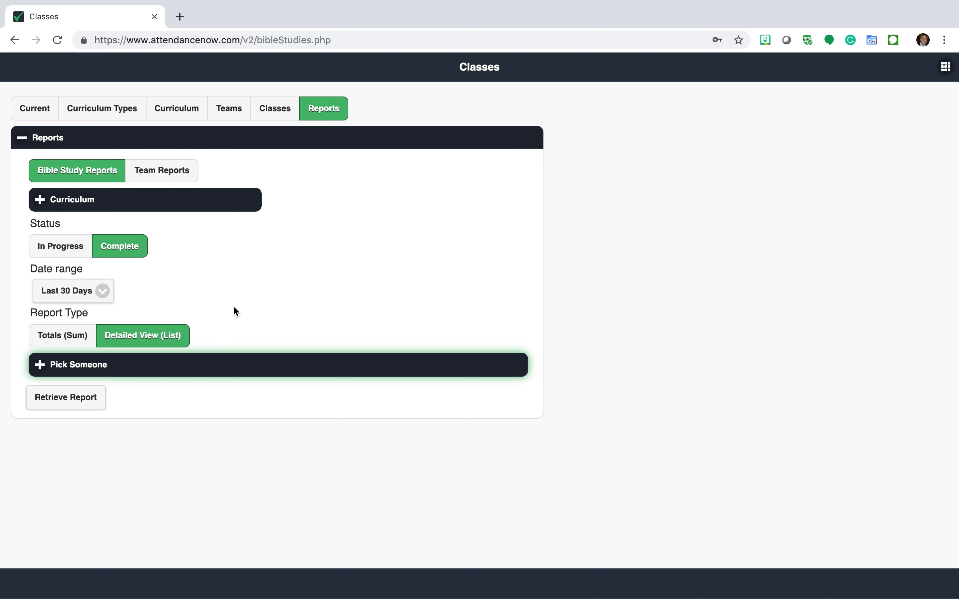
pyautogui.click(41, 108)
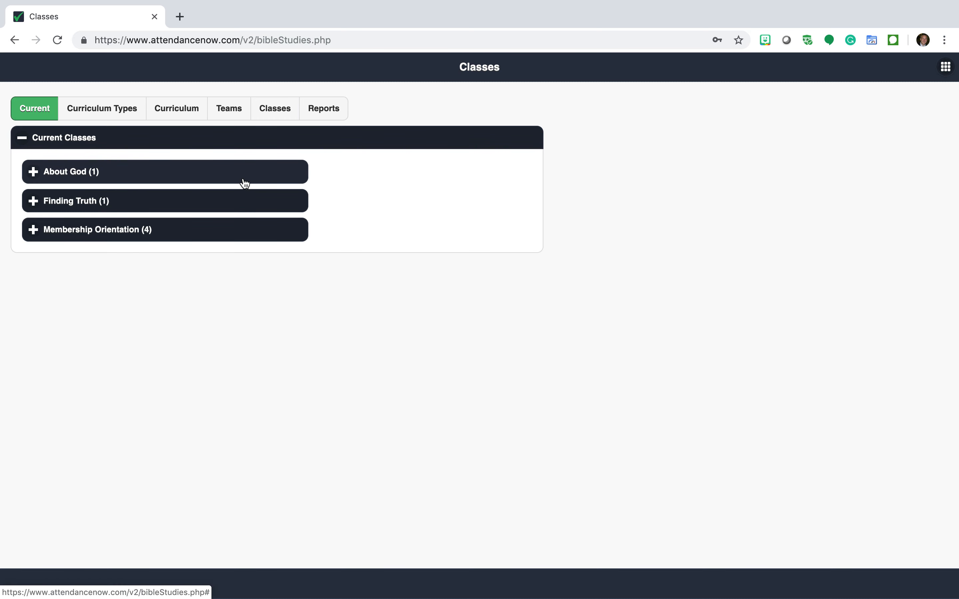